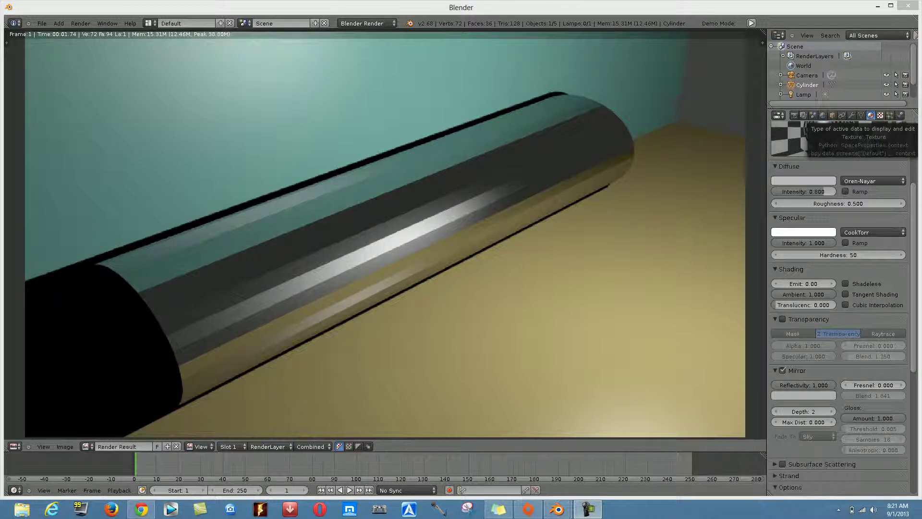
Add a new texture to the cylinder's material and set its type to Image or Movie
{"action": "left_click", "coordinate": [880, 115]}
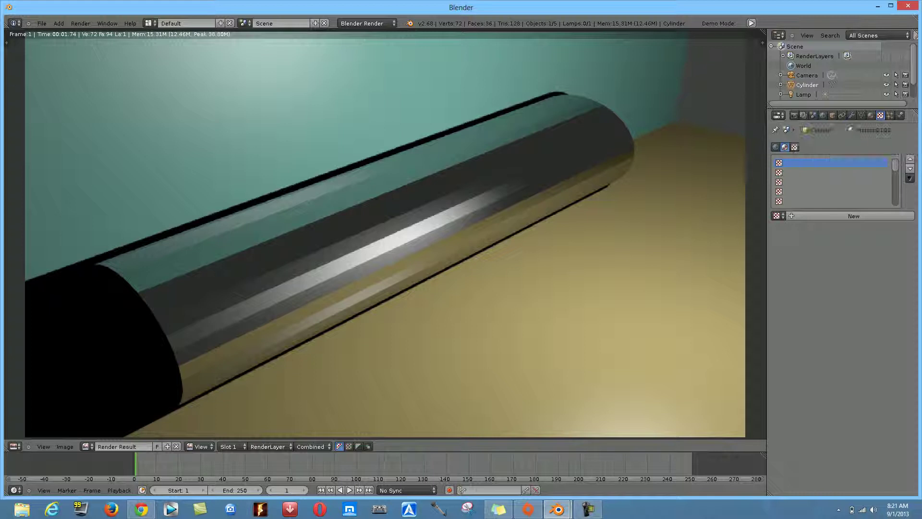
{"action": "left_click", "coordinate": [853, 216]}
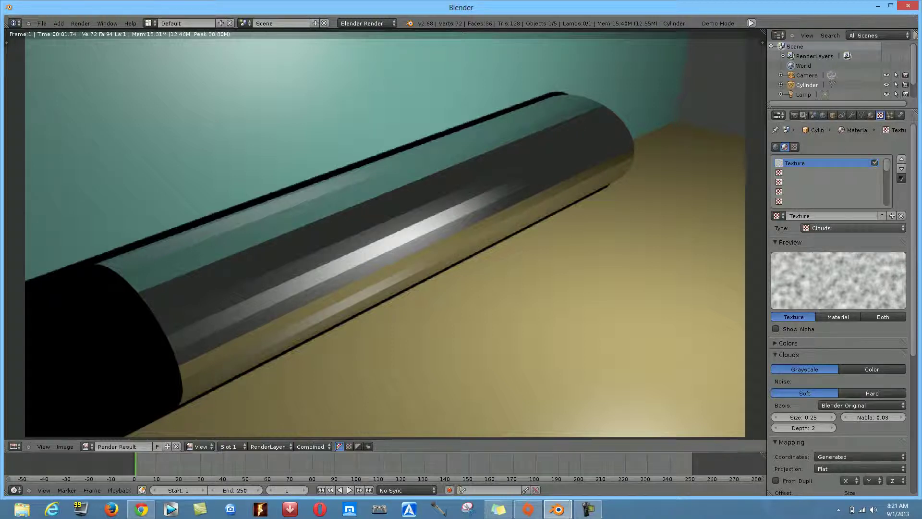
{"action": "left_click", "coordinate": [854, 227]}
{"action": "key", "text": "Escape"}
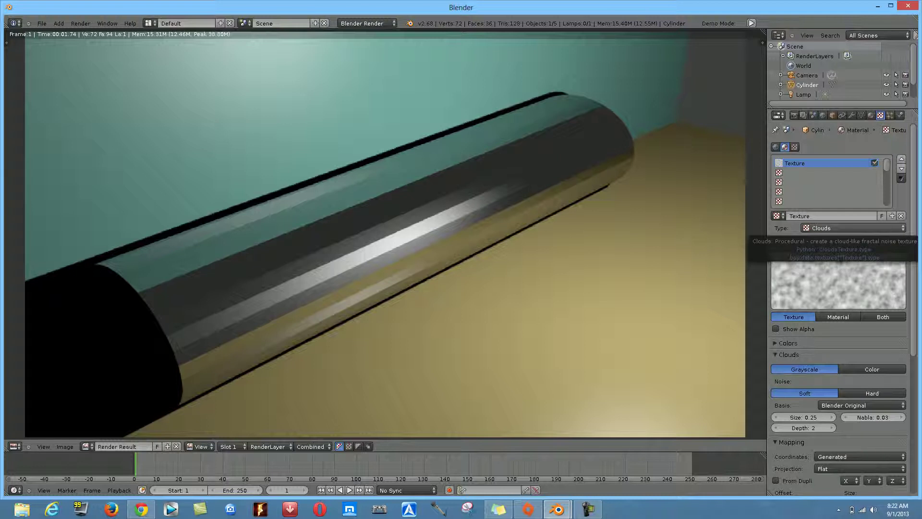
{"action": "left_click", "coordinate": [845, 227]}
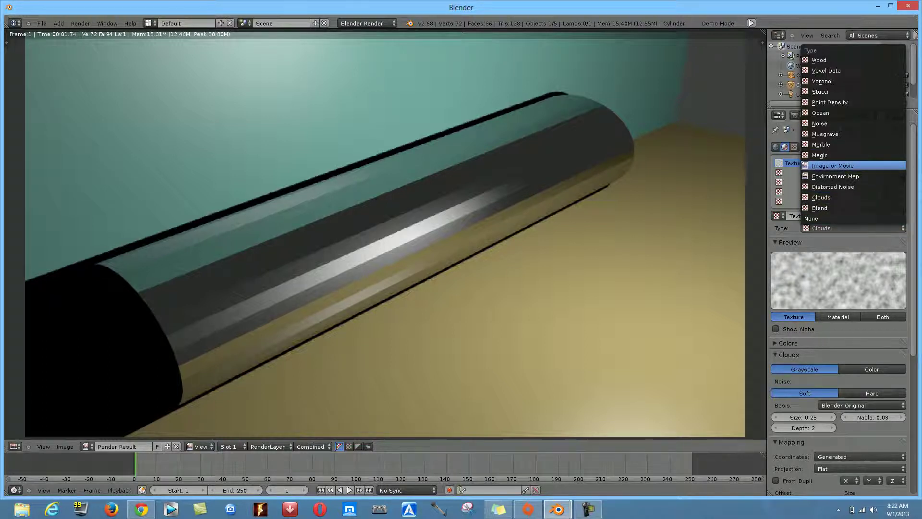
{"action": "key", "text": "Return"}
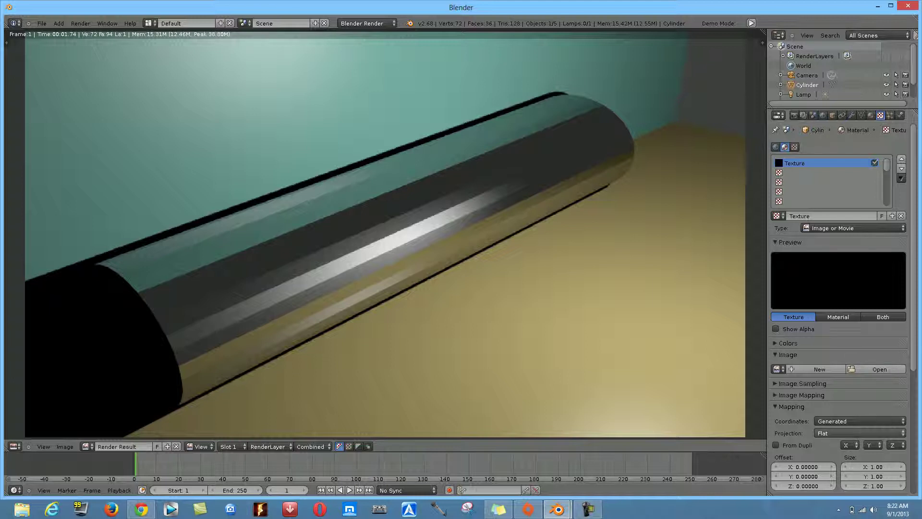
Set the cylinder texture's mapping projection to Sphere
{"action": "left_click", "coordinate": [859, 433]}
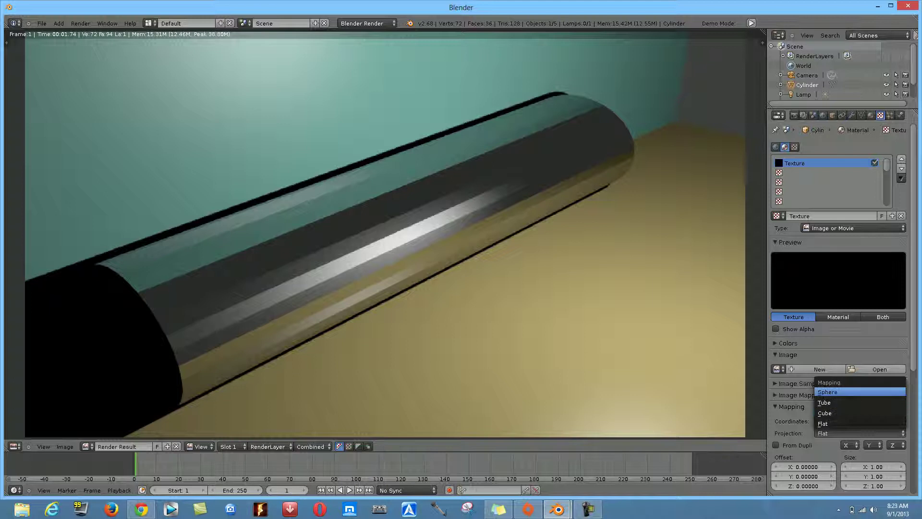
{"action": "left_click", "coordinate": [827, 392]}
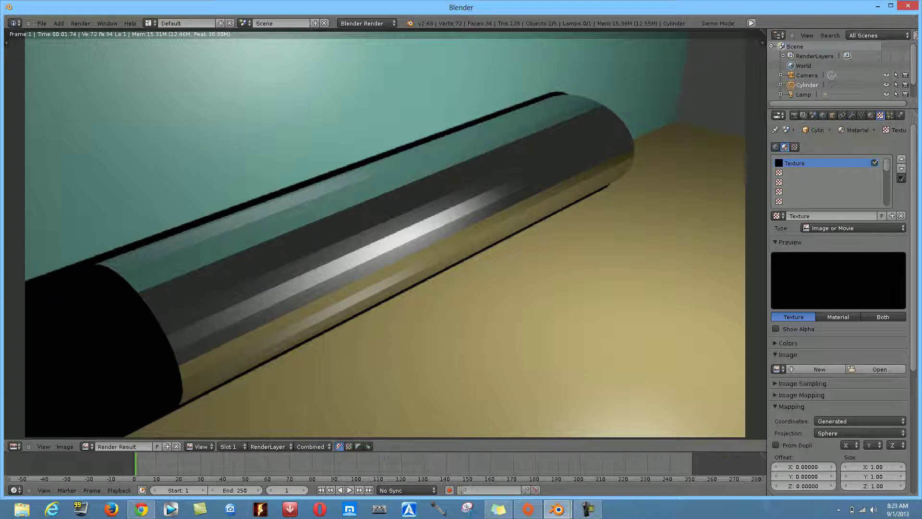
{"action": "left_click", "coordinate": [854, 421]}
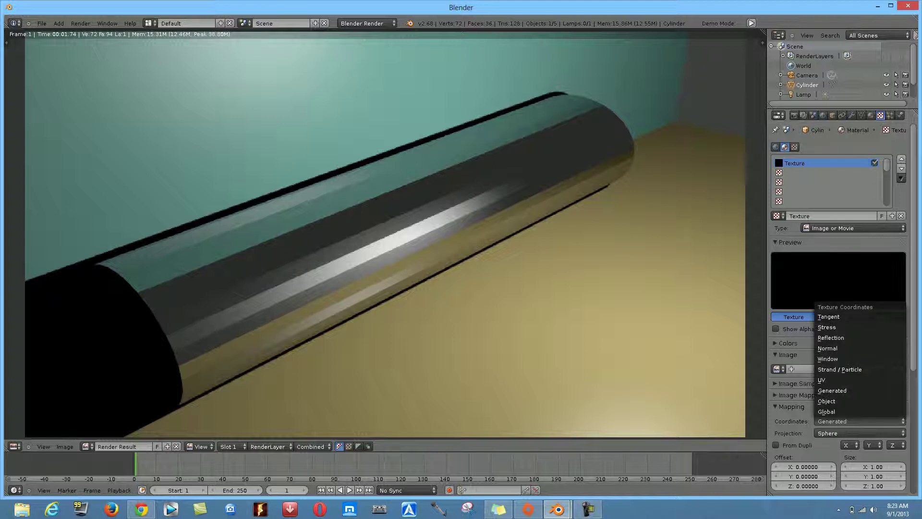
{"action": "key", "text": "Escape"}
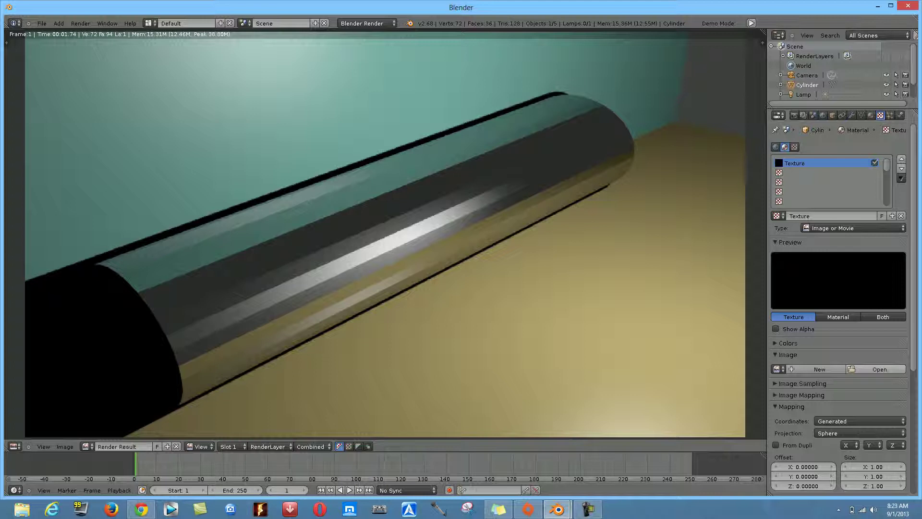
Load 6.jpg from the Pictures folder as the texture's image, checking the picture thumbnails in File Explorer
{"action": "left_click", "coordinate": [877, 368]}
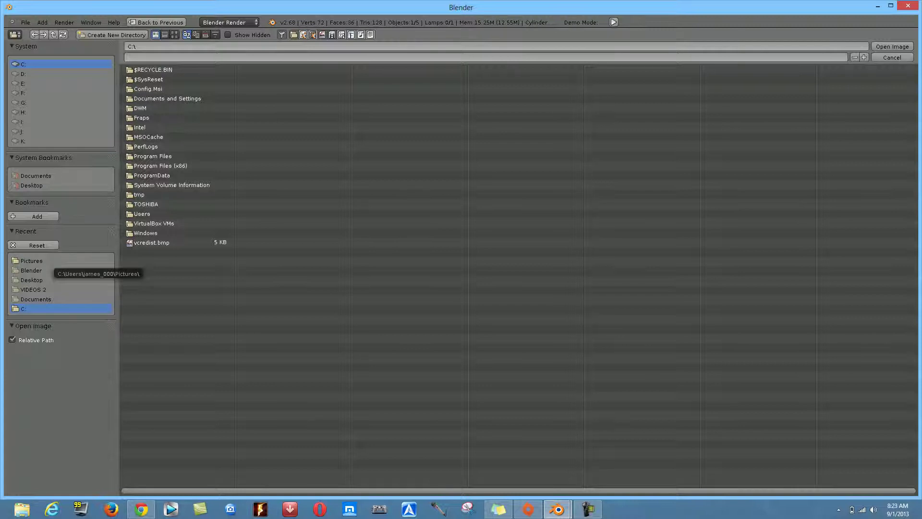
{"action": "left_click", "coordinate": [32, 260]}
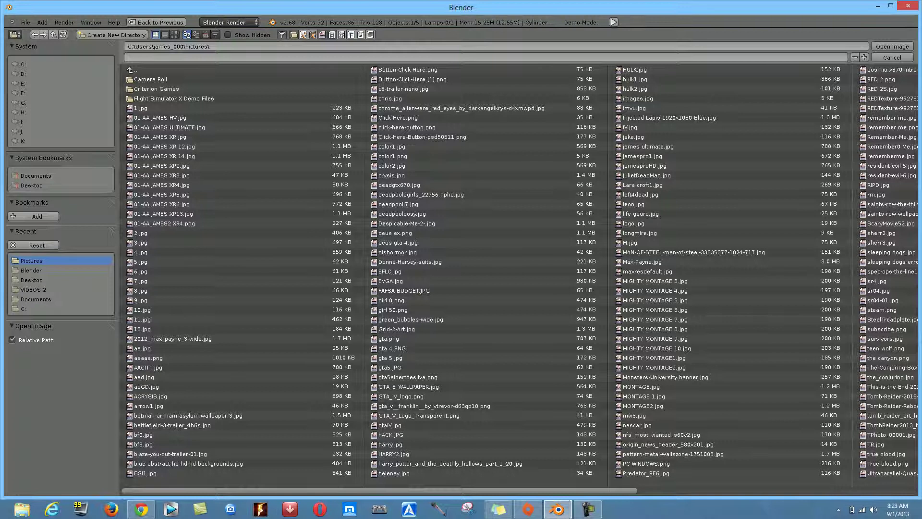
{"action": "left_click", "coordinate": [21, 509]}
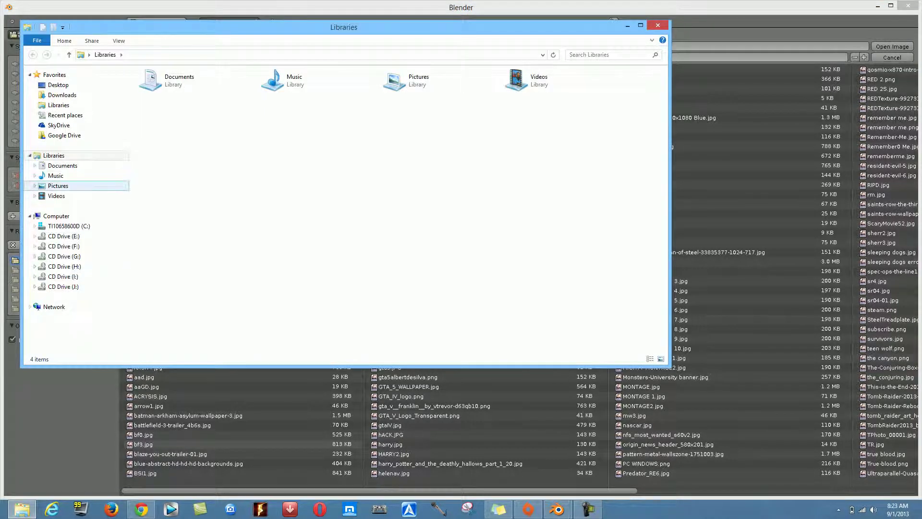
{"action": "left_click", "coordinate": [72, 185]}
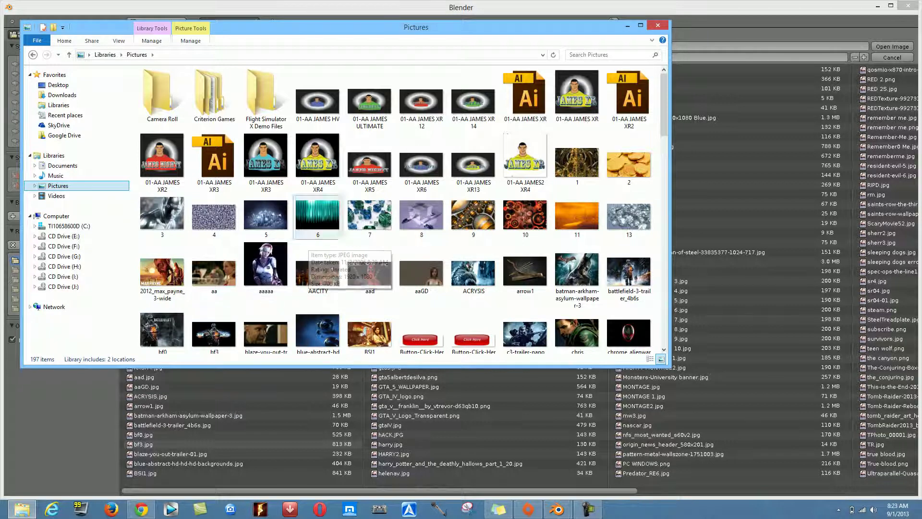
{"action": "left_click", "coordinate": [627, 26]}
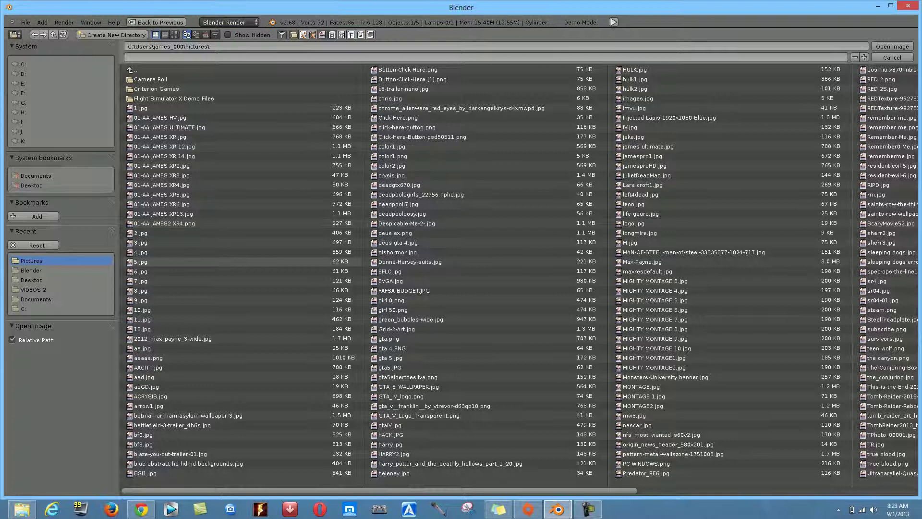
{"action": "left_click", "coordinate": [141, 272]}
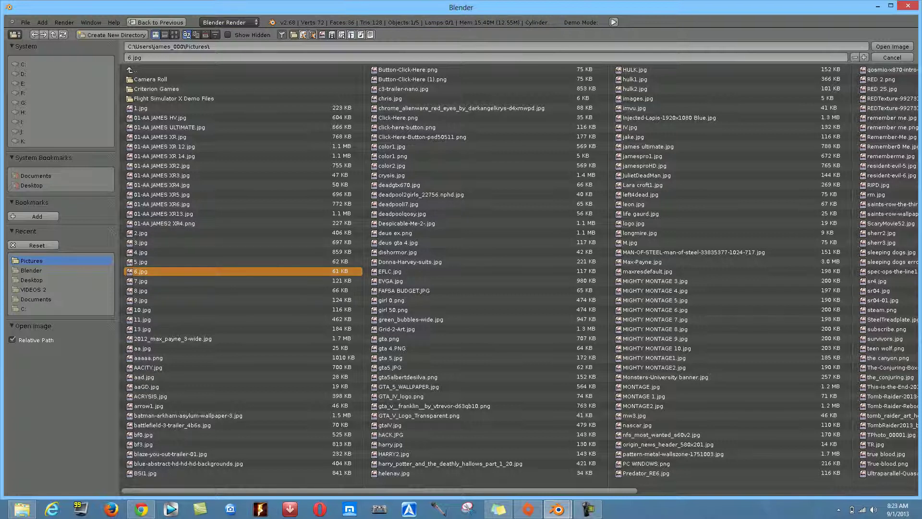
{"action": "left_click", "coordinate": [892, 47]}
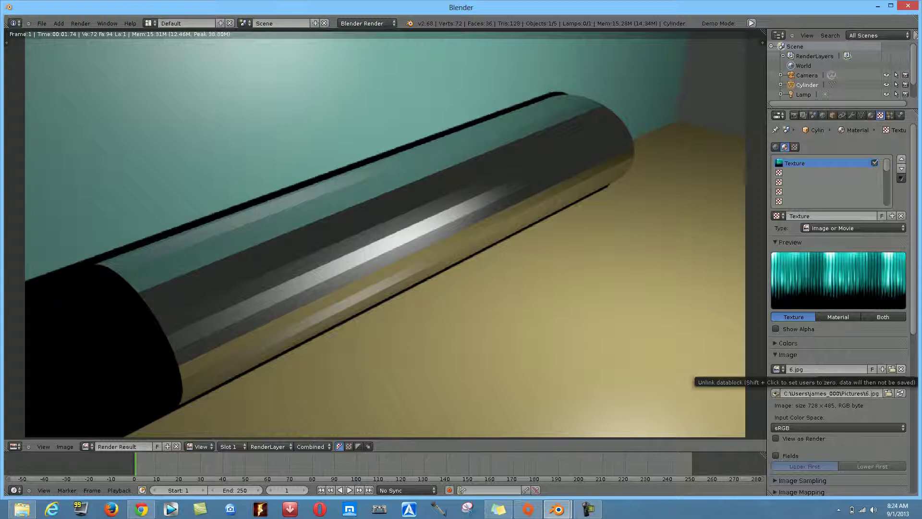
Unlink the texture's current image and load 5.jpg from the Pictures folder in its place, comparing thumbnails in File Explorer
{"action": "left_click", "coordinate": [901, 369]}
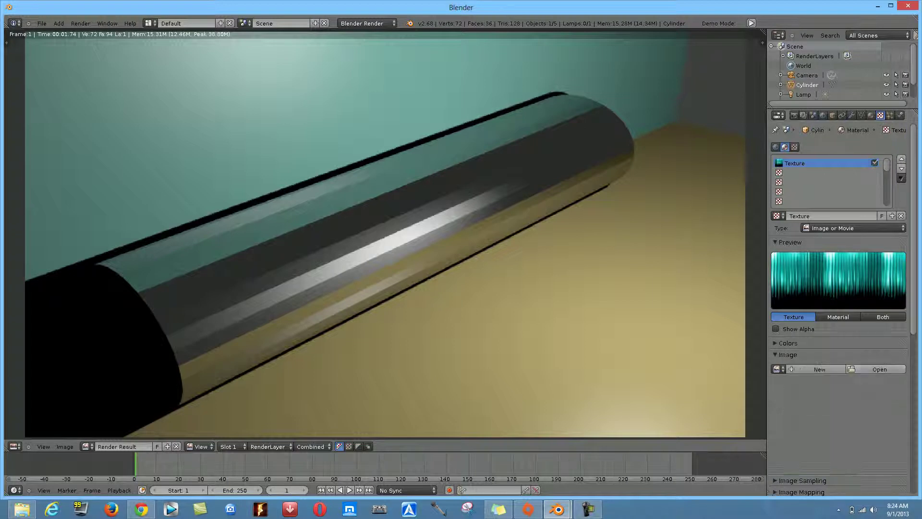
{"action": "left_click", "coordinate": [874, 369]}
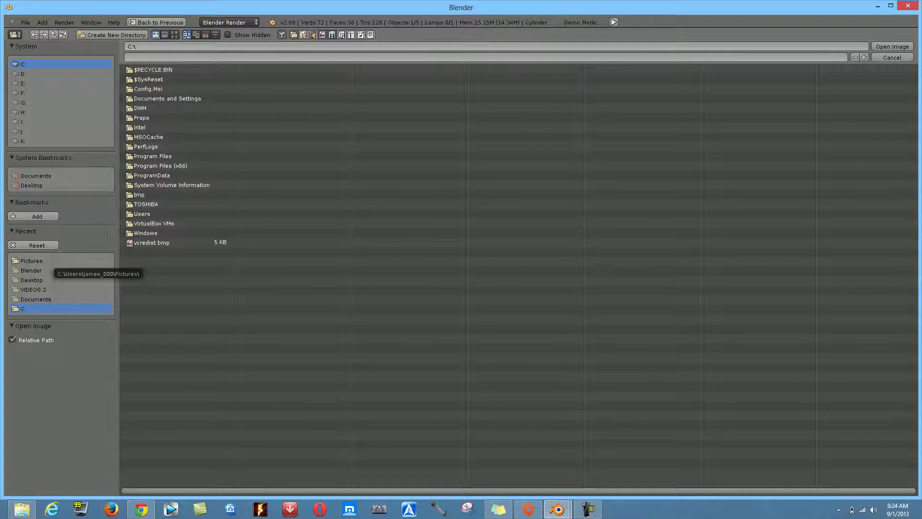
{"action": "left_click", "coordinate": [31, 262]}
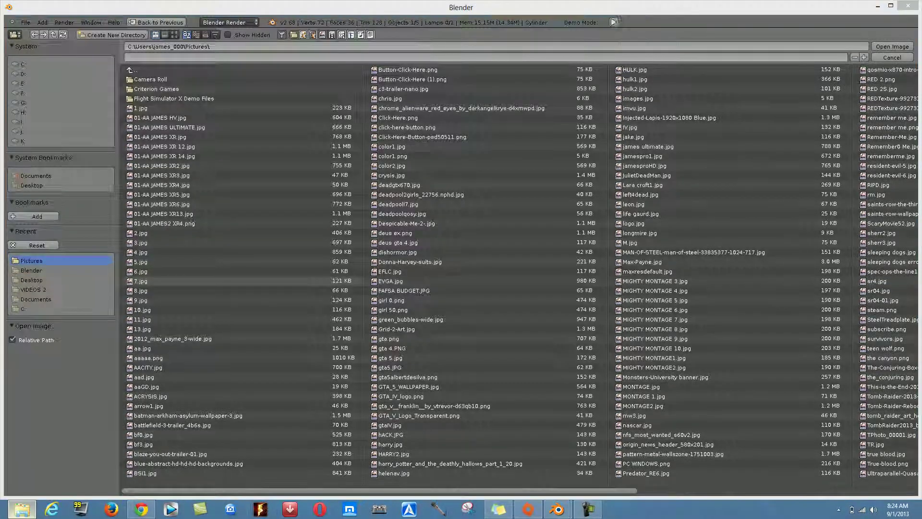
{"action": "left_click", "coordinate": [22, 509]}
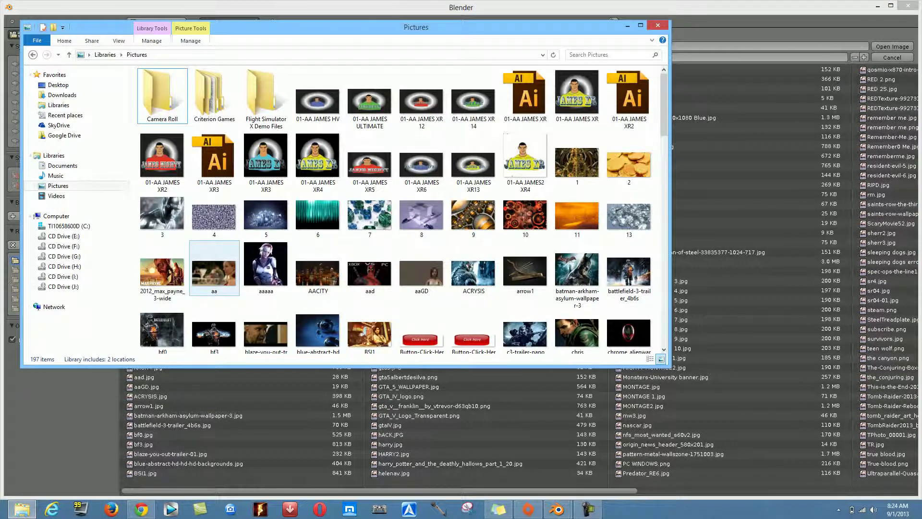
{"action": "scroll", "coordinate": [207, 259], "scroll_direction": "down", "scroll_amount": 3}
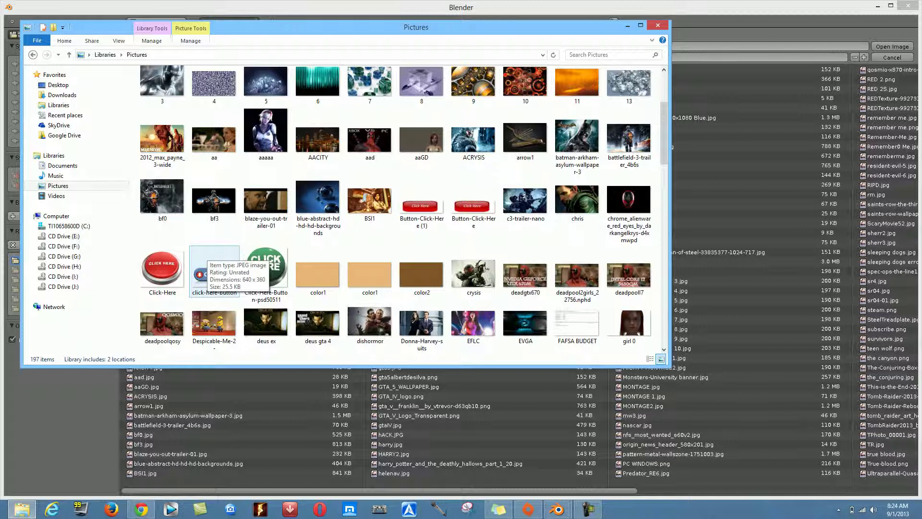
{"action": "scroll", "coordinate": [207, 259], "scroll_direction": "up", "scroll_amount": 3}
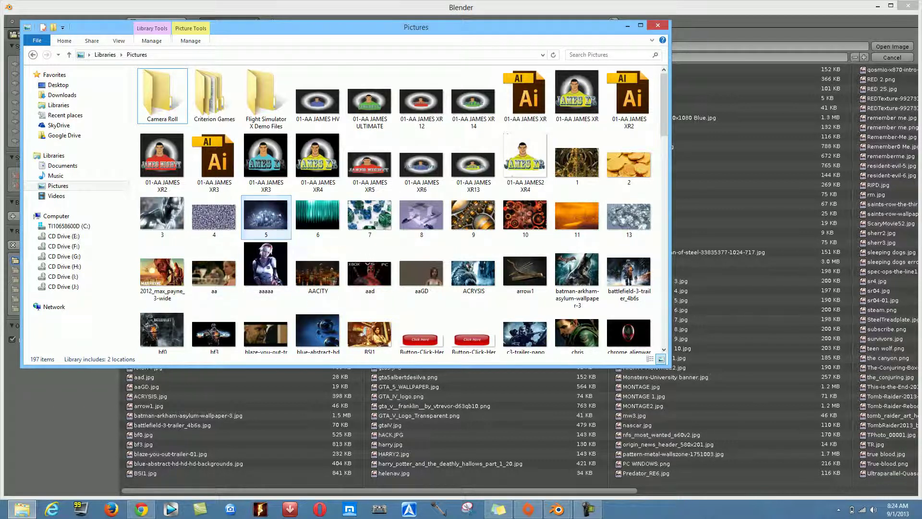
{"action": "left_click", "coordinate": [627, 25]}
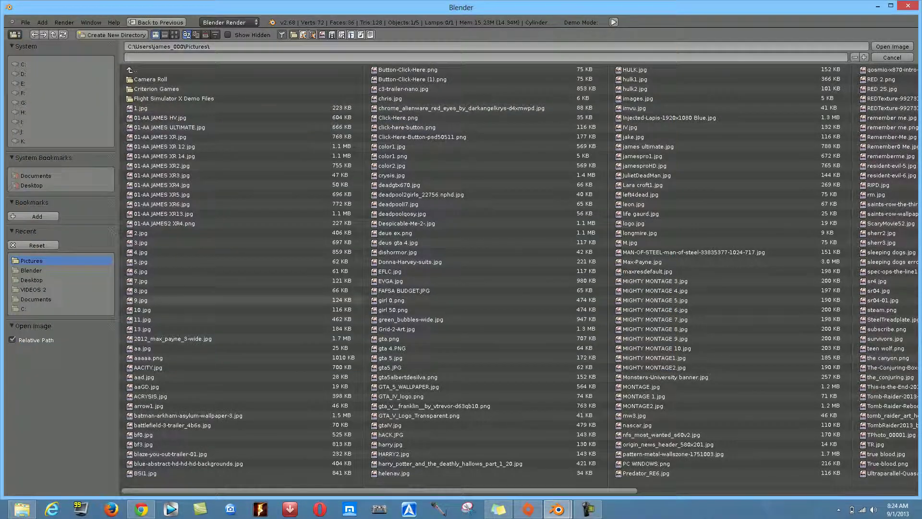
{"action": "left_click", "coordinate": [141, 262]}
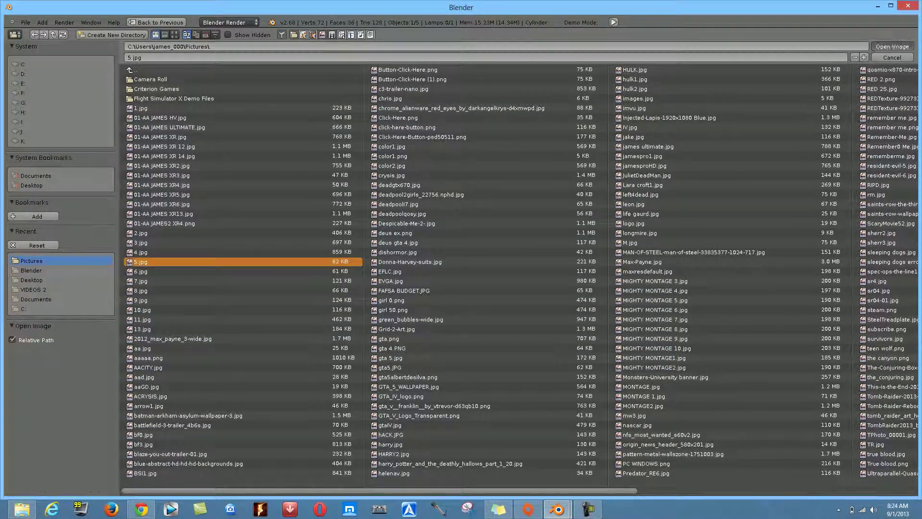
{"action": "left_click", "coordinate": [892, 46]}
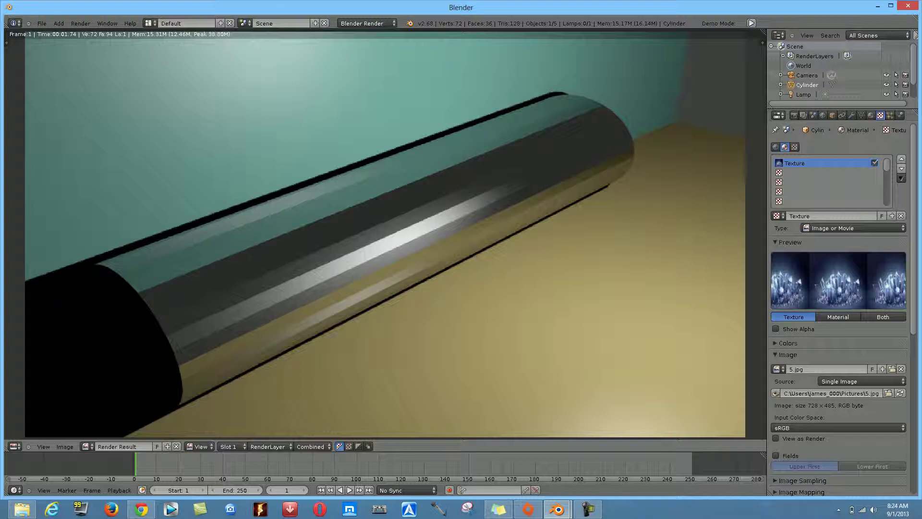
Render the scene to check the textured cylinder, and return to the 3D view
{"action": "scroll", "coordinate": [385, 235], "scroll_direction": "down", "scroll_amount": 3}
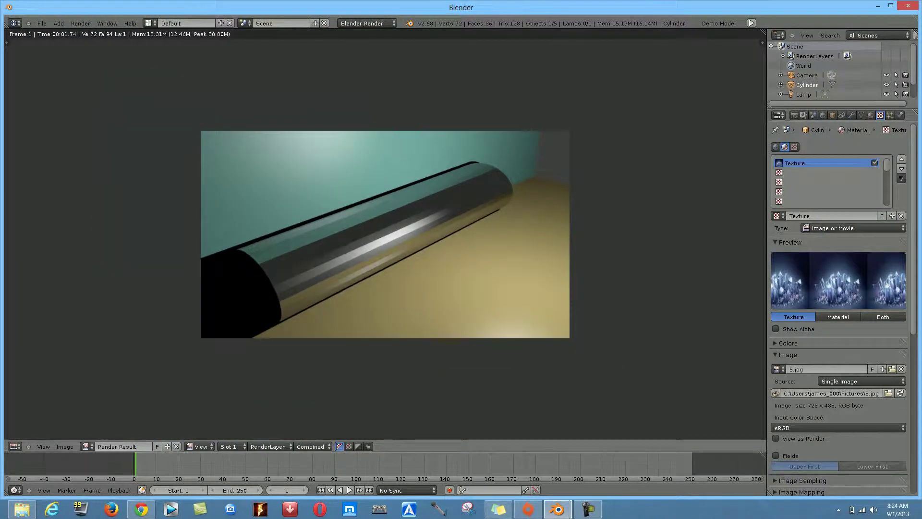
{"action": "key", "text": "Escape"}
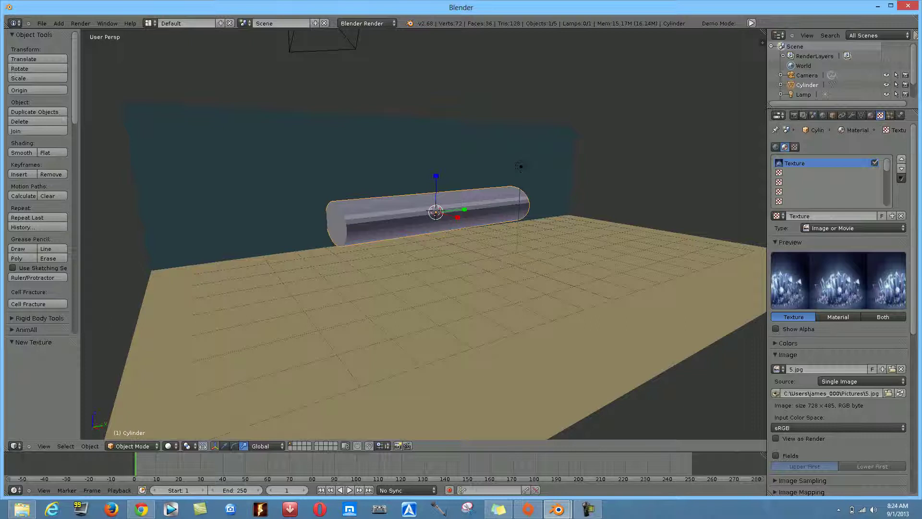
{"action": "key", "text": "F12"}
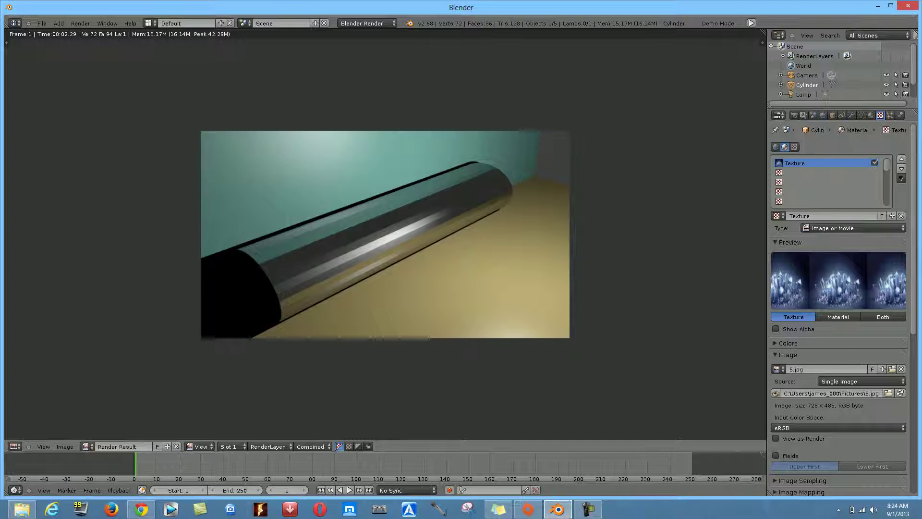
{"action": "key", "text": "Escape"}
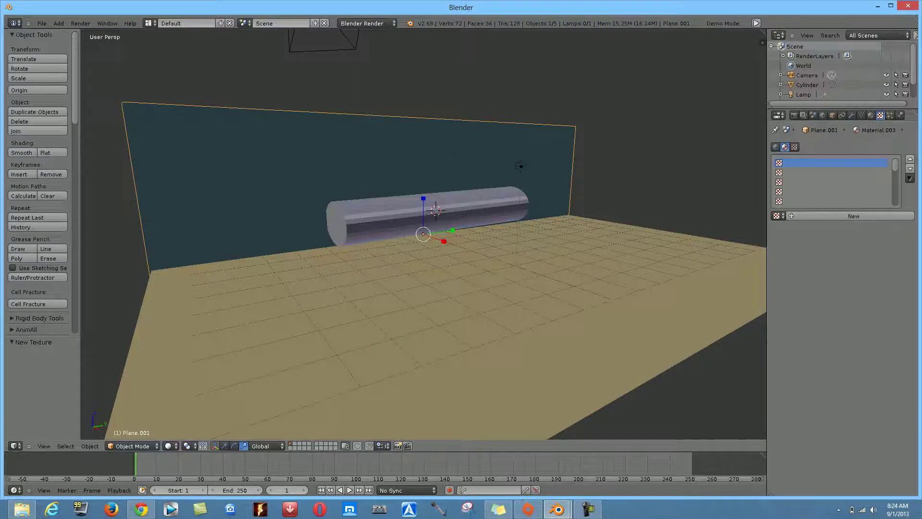
Reselect the cylinder and examine its texture's available images and the Image and Colors settings
{"action": "right_click", "coordinate": [427, 216]}
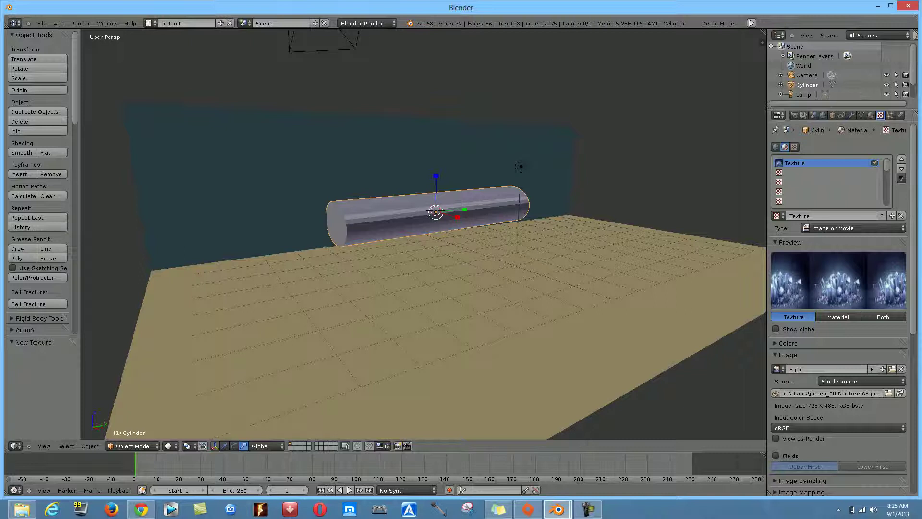
{"action": "left_click", "coordinate": [776, 368]}
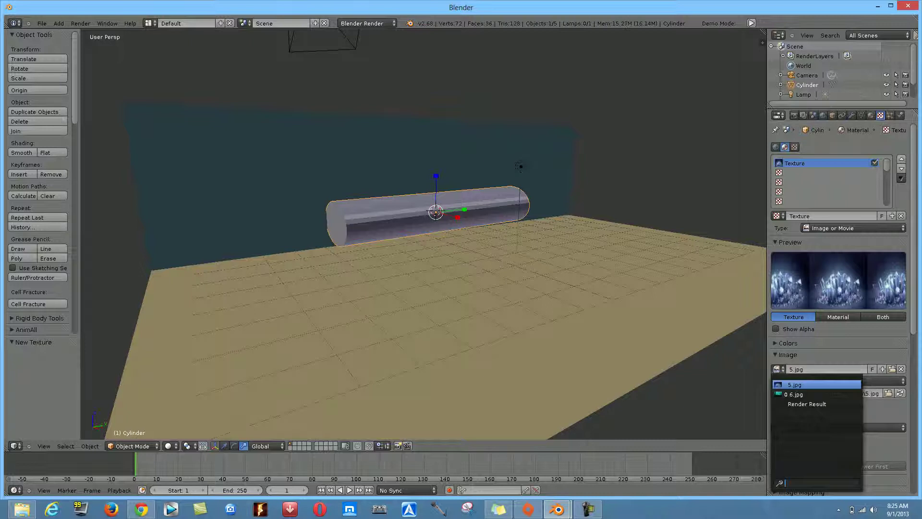
{"action": "key", "text": "Escape"}
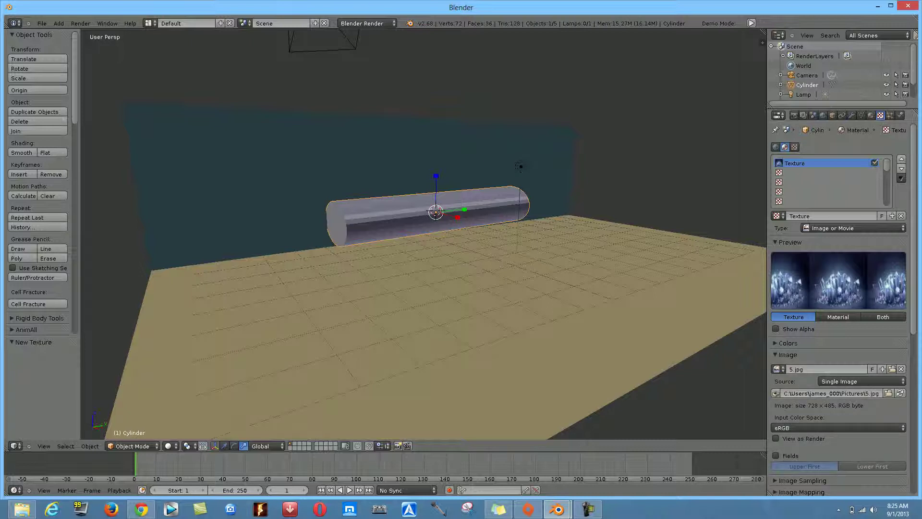
{"action": "left_click", "coordinate": [783, 354]}
{"action": "left_click", "coordinate": [785, 343]}
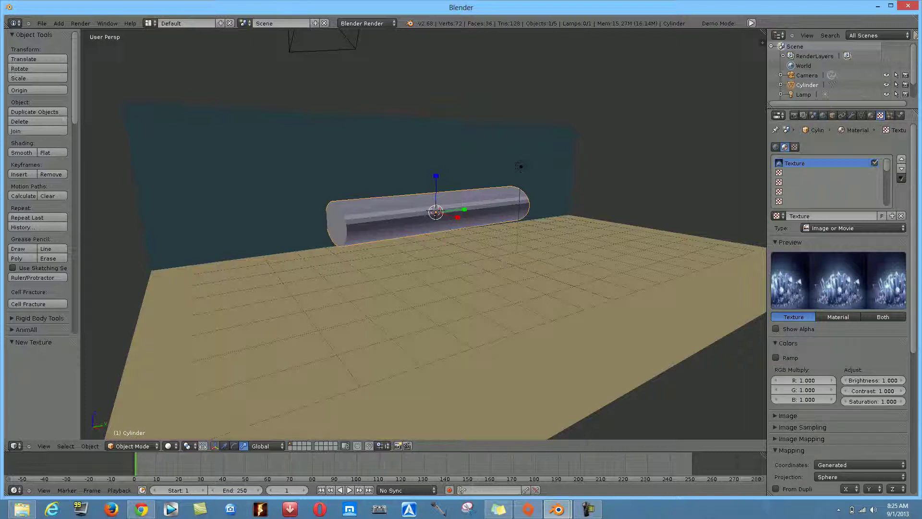
{"action": "left_click", "coordinate": [785, 342]}
{"action": "left_click", "coordinate": [783, 354]}
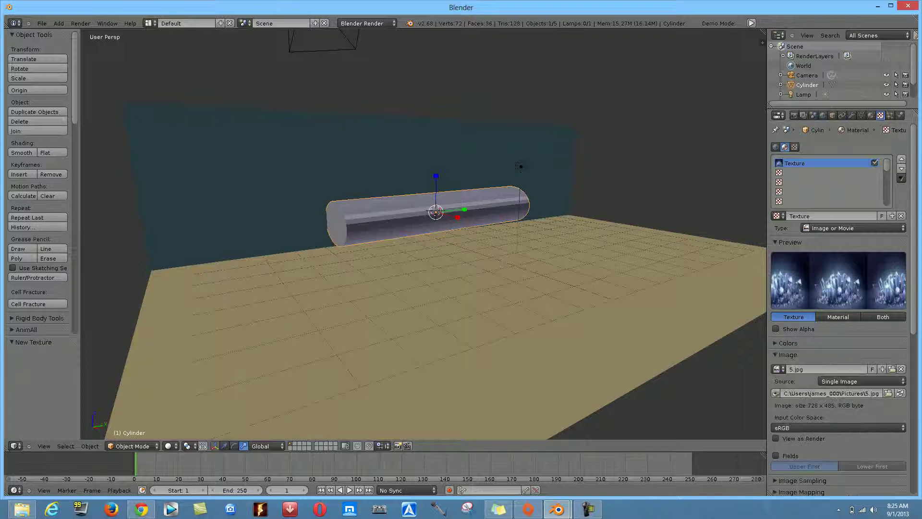
{"action": "left_click", "coordinate": [788, 343]}
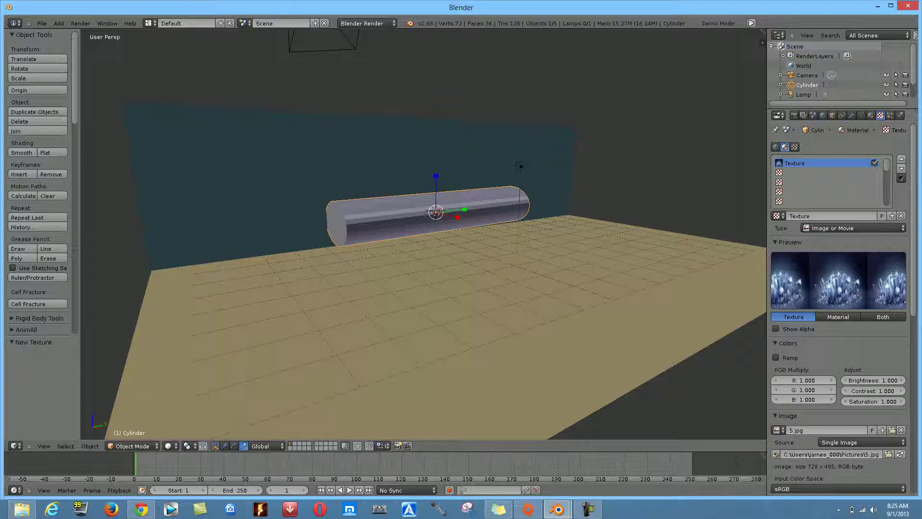
Collapse the texture's Colors settings and examine the image's source and input color space options
{"action": "left_click", "coordinate": [787, 342]}
{"action": "left_click", "coordinate": [862, 381]}
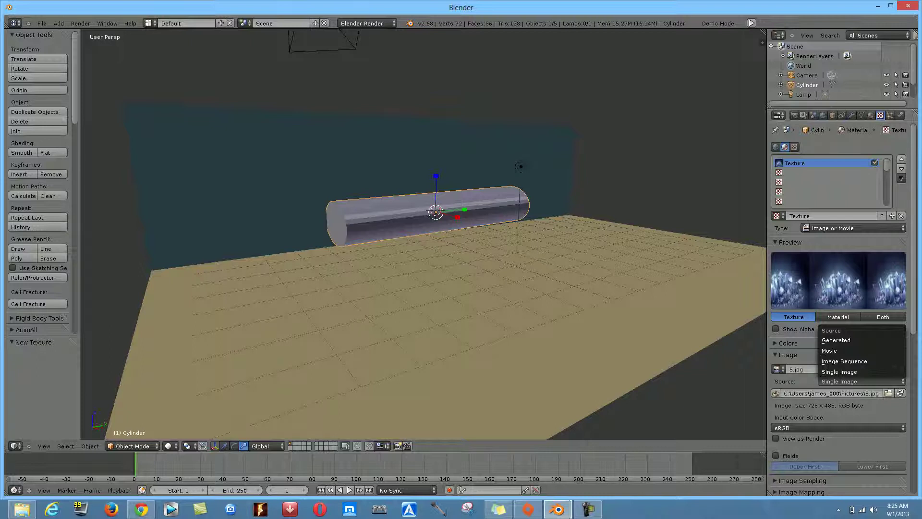
{"action": "left_click", "coordinate": [838, 427]}
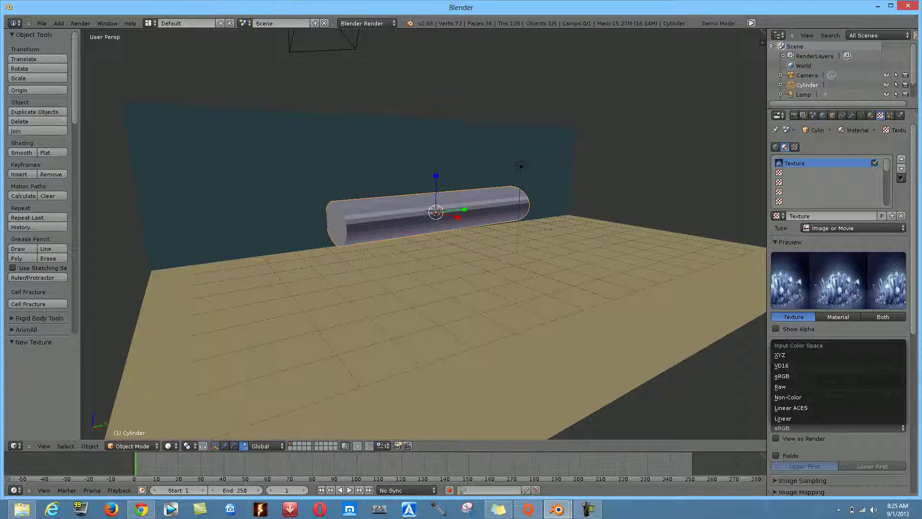
{"action": "key", "text": "Escape"}
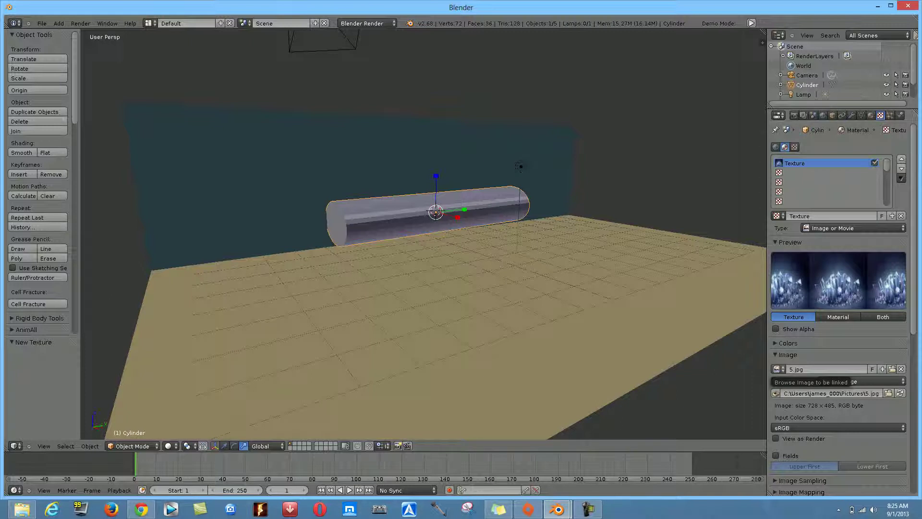
Try the Cube projection for the texture mapping, render the scene to check it, and return to the 3D view
{"action": "scroll", "coordinate": [778, 370], "scroll_direction": "down", "scroll_amount": 5}
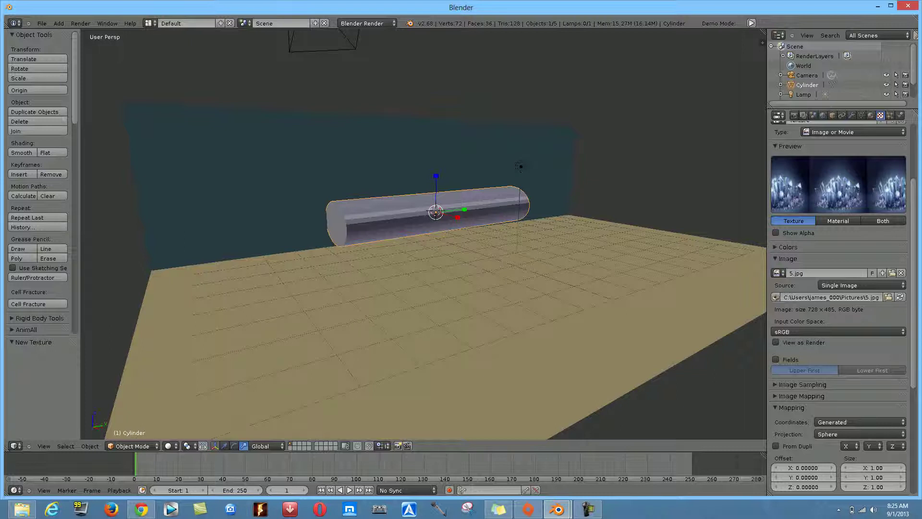
{"action": "left_click", "coordinate": [845, 434]}
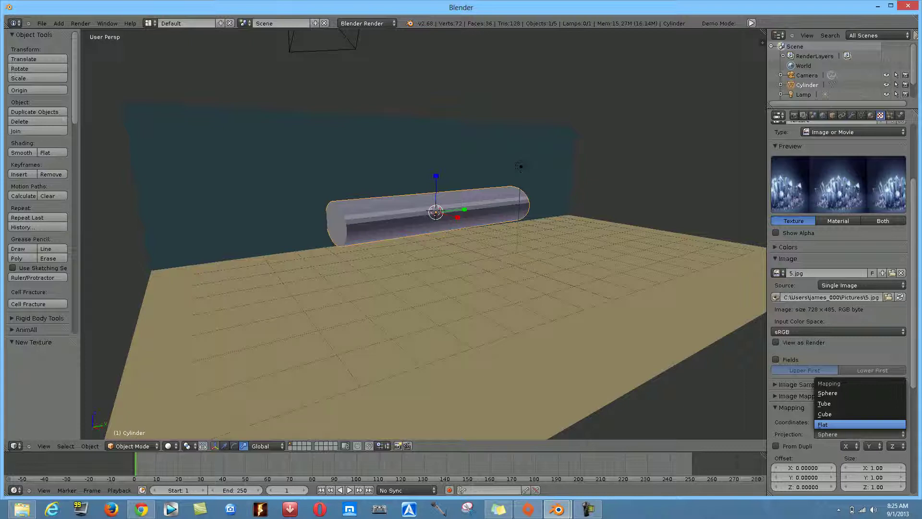
{"action": "left_click", "coordinate": [835, 413]}
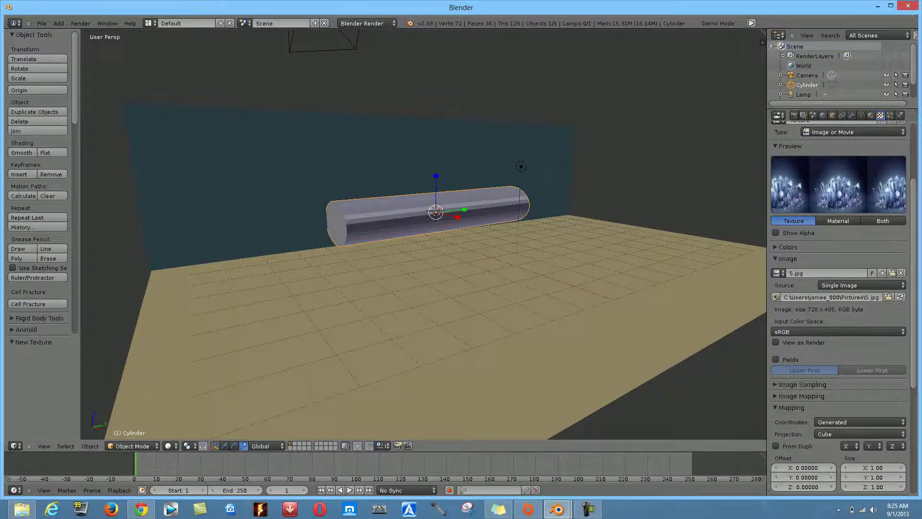
{"action": "key", "text": "F12"}
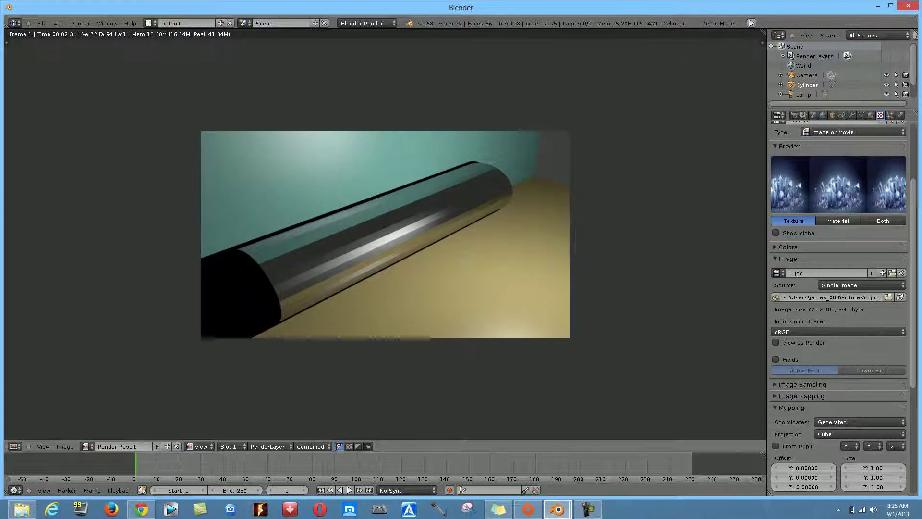
{"action": "key", "text": "Escape"}
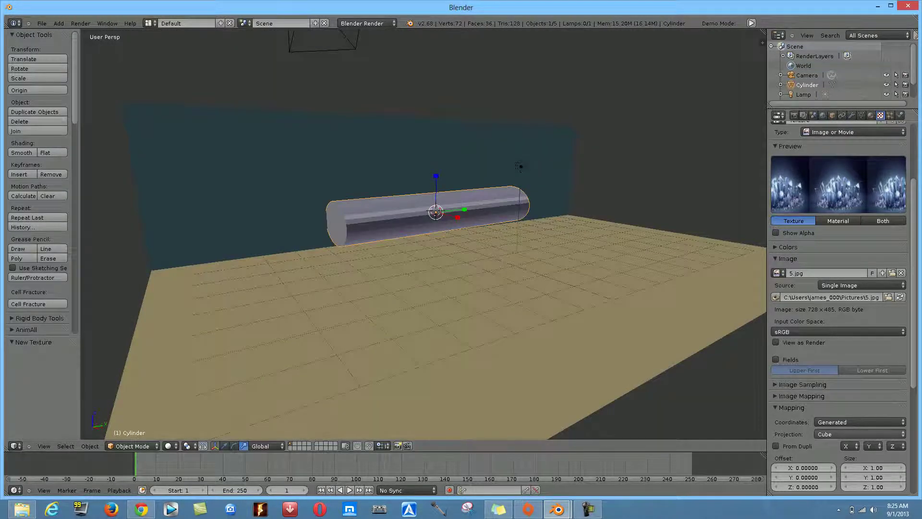
Try the Tube projection for the texture mapping, render the scene to check it, and return to the 3D view
{"action": "left_click", "coordinate": [859, 433]}
{"action": "left_click", "coordinate": [859, 402]}
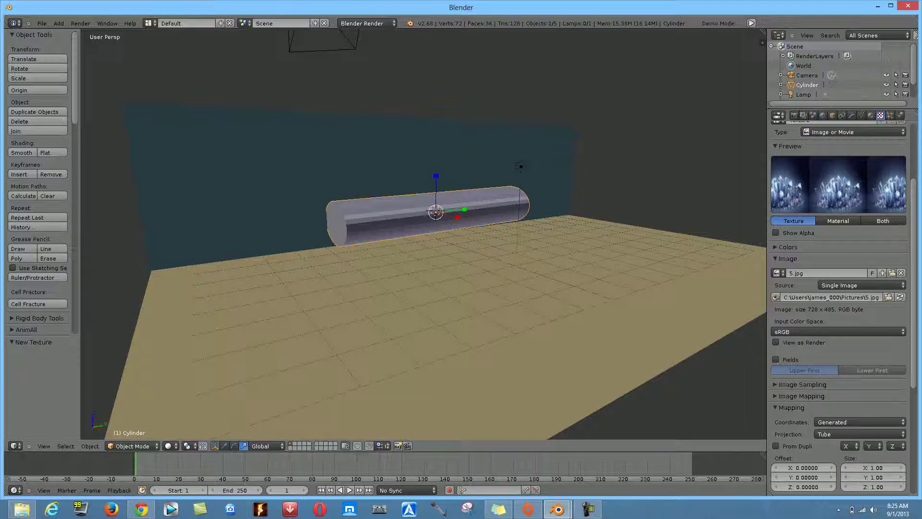
{"action": "key", "text": "F12"}
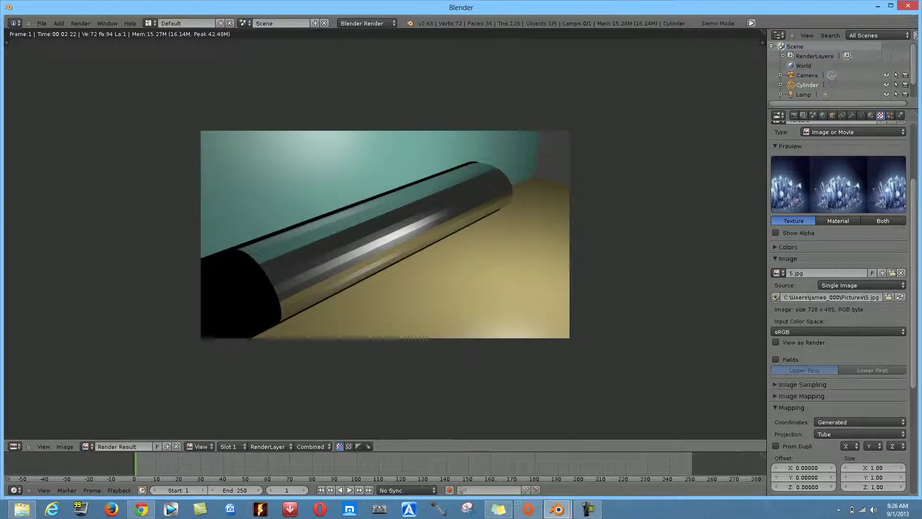
{"action": "key", "text": "Escape"}
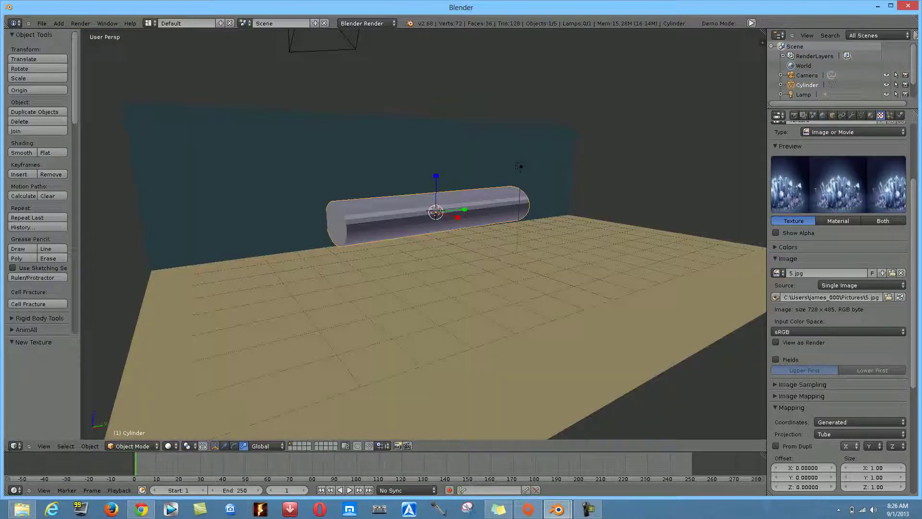
Set the texture mapping's projection to Flat, render the scene to check it, and return to the 3D view
{"action": "left_click", "coordinate": [859, 434]}
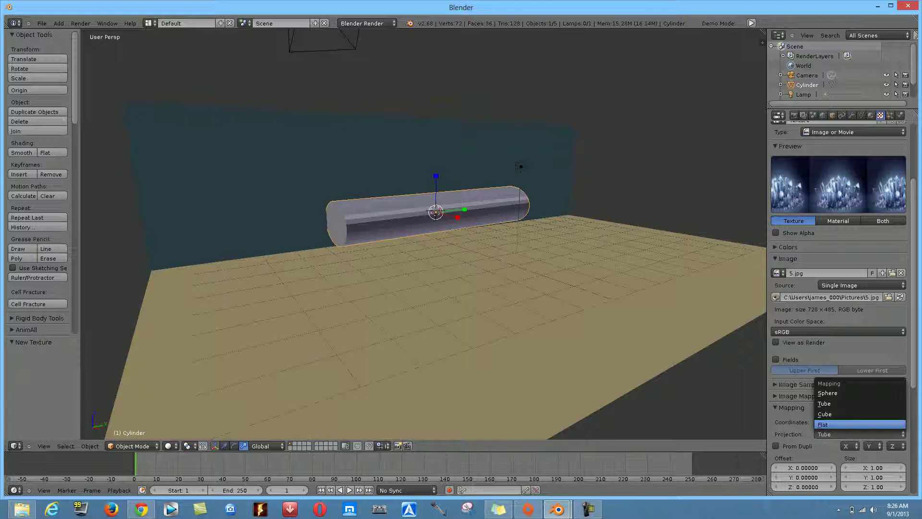
{"action": "left_click", "coordinate": [845, 424]}
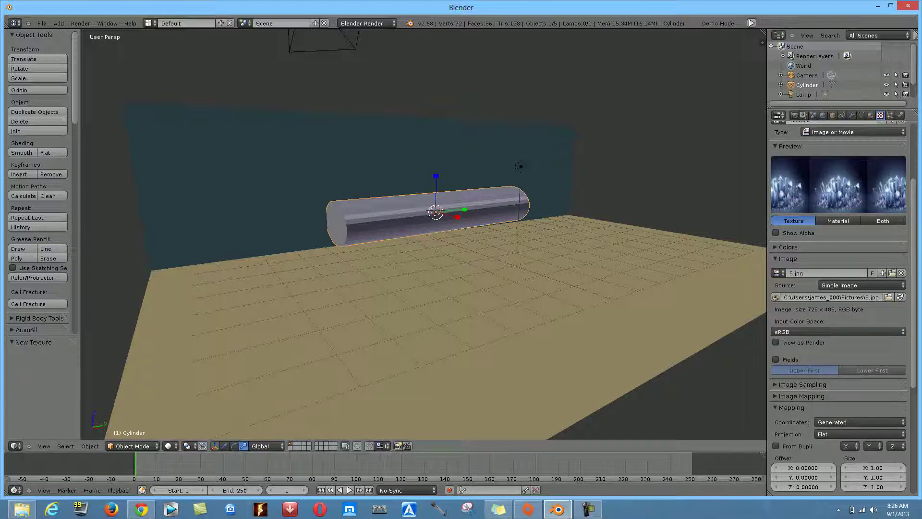
{"action": "key", "text": "F12"}
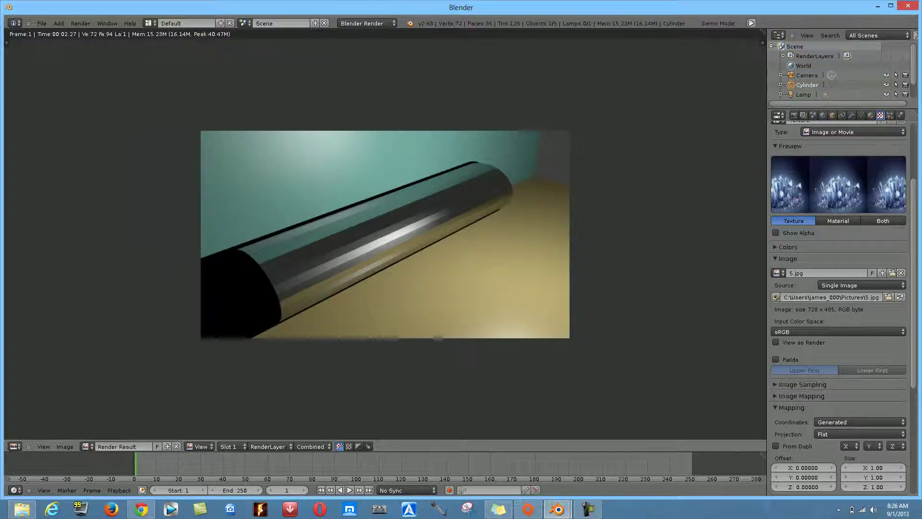
{"action": "key", "text": "Escape"}
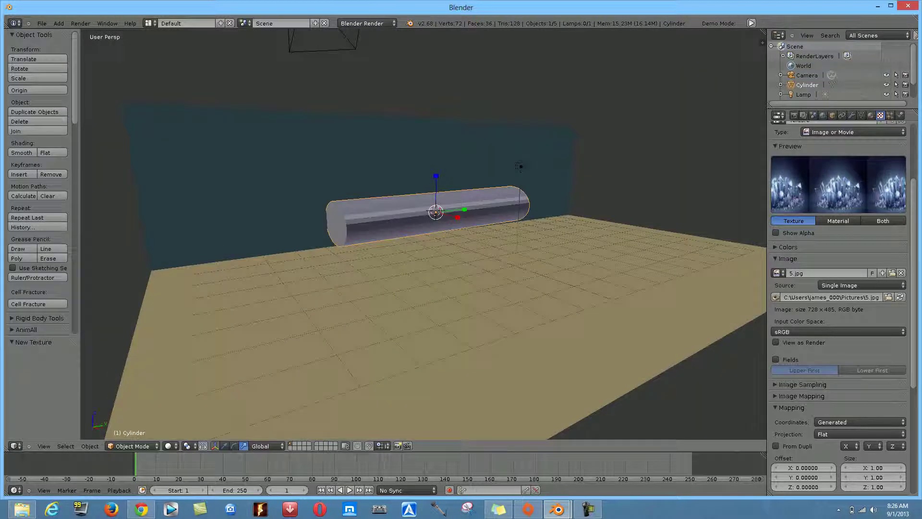
Examine the mapping and influence settings, and compare the Material and Both previews before returning to the Texture preview
{"action": "scroll", "coordinate": [435, 211], "scroll_direction": "down", "scroll_amount": 3}
{"action": "scroll", "coordinate": [436, 211], "scroll_direction": "up", "scroll_amount": 3}
{"action": "scroll", "coordinate": [838, 307], "scroll_direction": "down", "scroll_amount": 6}
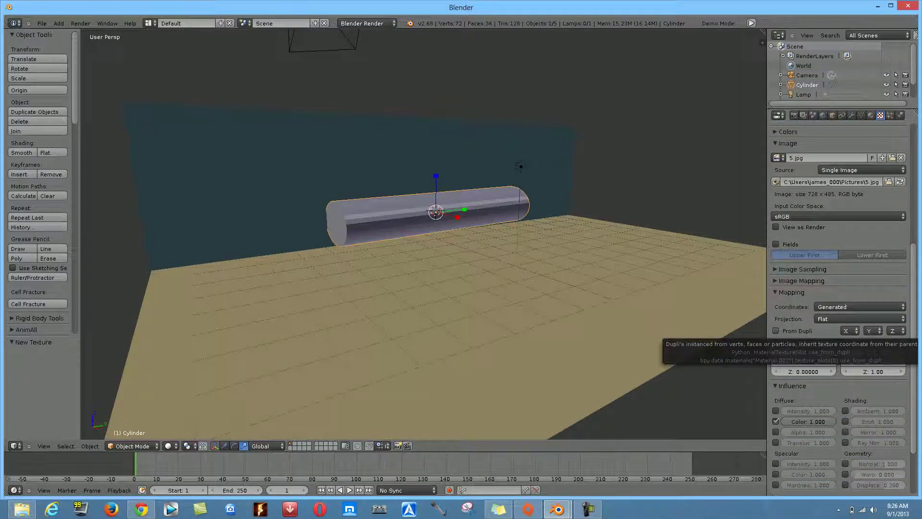
{"action": "scroll", "coordinate": [776, 332], "scroll_direction": "up", "scroll_amount": 5}
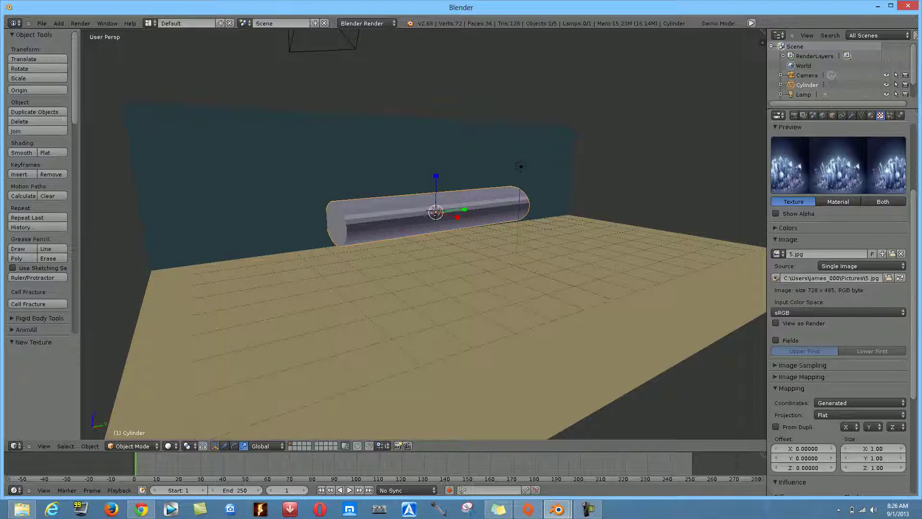
{"action": "left_click", "coordinate": [838, 201]}
{"action": "left_click", "coordinate": [883, 201]}
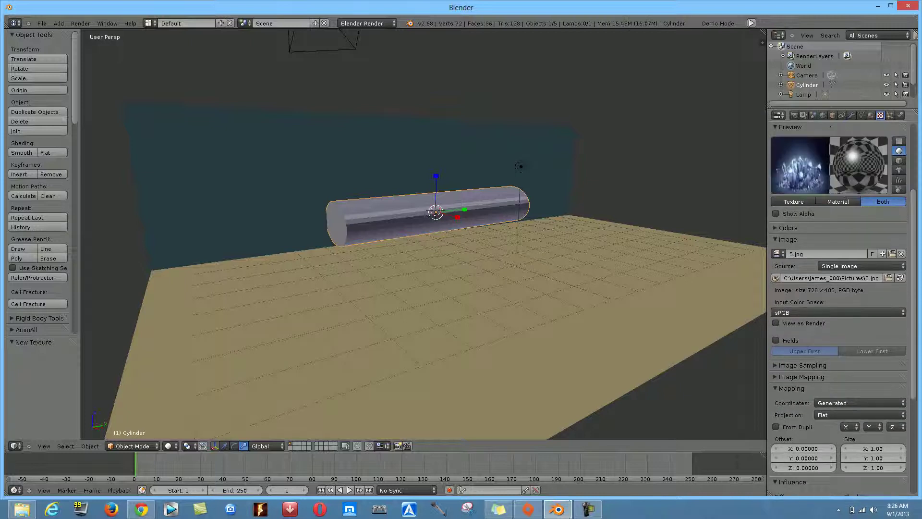
{"action": "left_click", "coordinate": [793, 201]}
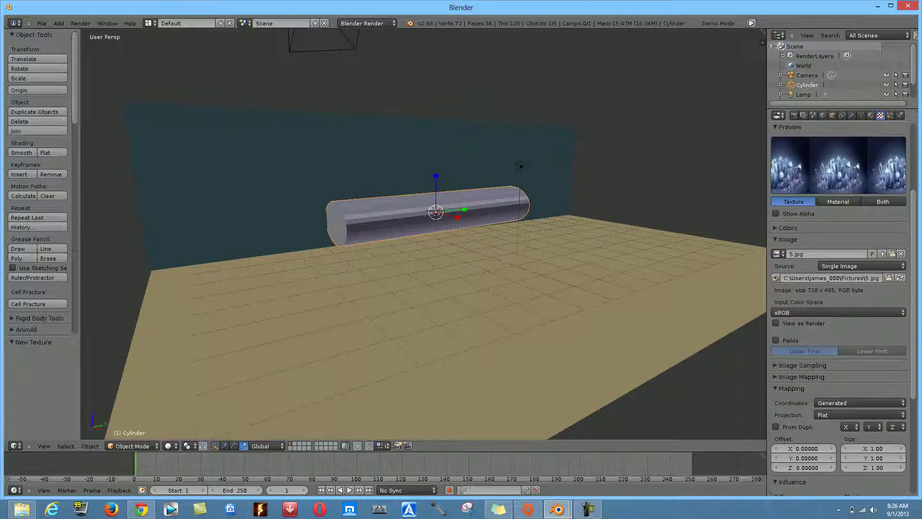
Check the empty second texture slot, reselect the image texture and enable Show Alpha for its preview
{"action": "scroll", "coordinate": [838, 308], "scroll_direction": "up", "scroll_amount": 5}
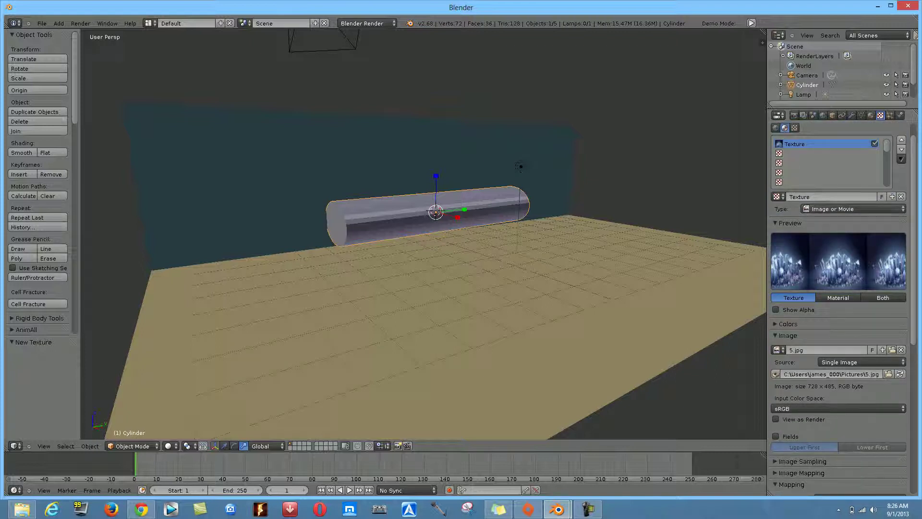
{"action": "left_click", "coordinate": [828, 154]}
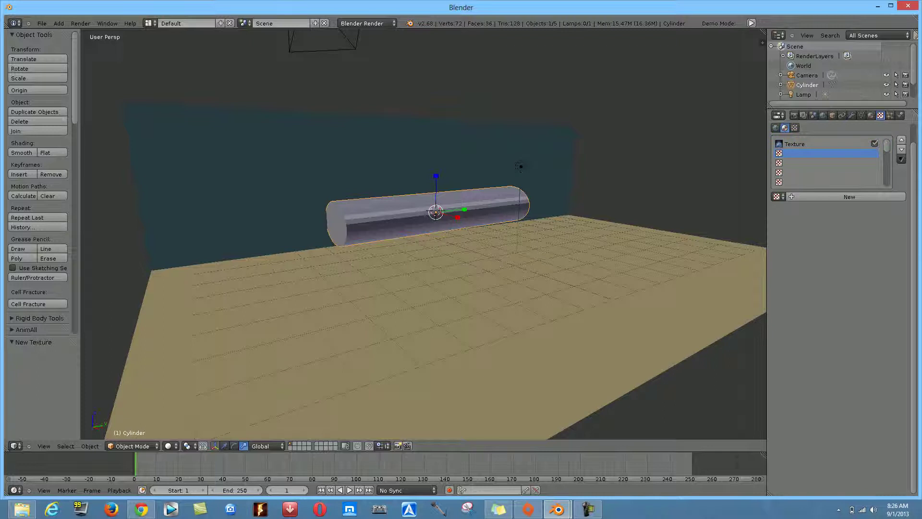
{"action": "left_click", "coordinate": [816, 143]}
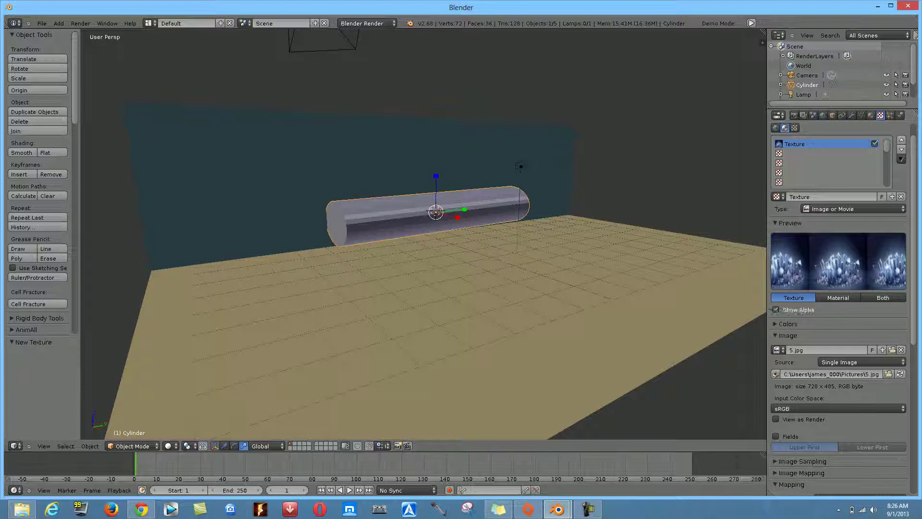
{"action": "left_click", "coordinate": [776, 309]}
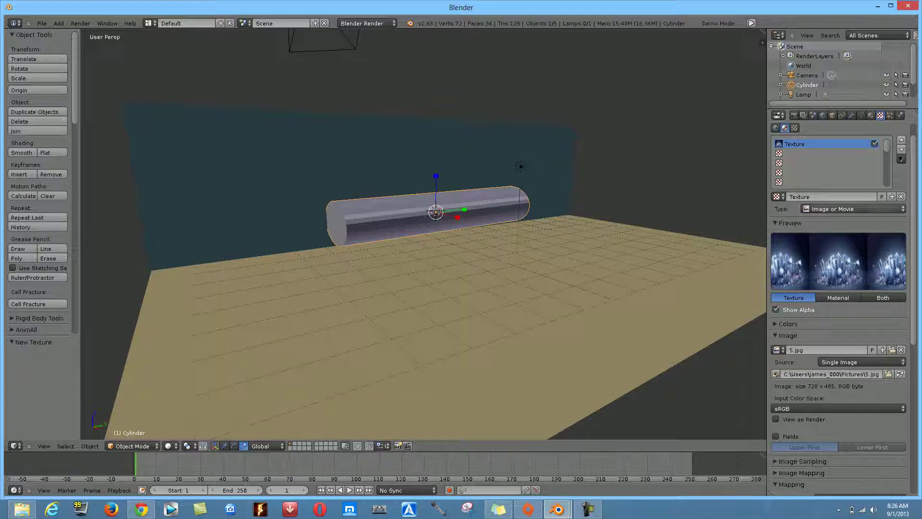
Check the texture's type and color options, render the scene to inspect the cylinder, and return to the 3D view
{"action": "left_click", "coordinate": [852, 208]}
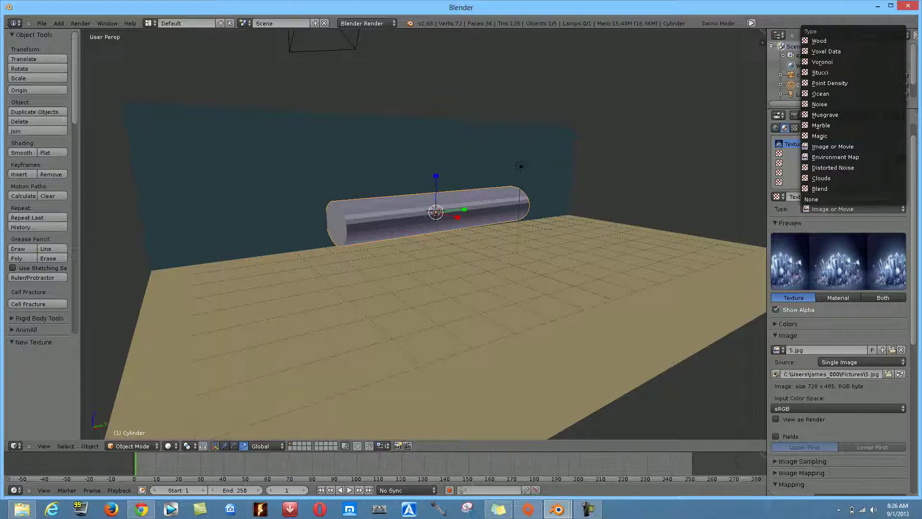
{"action": "left_click", "coordinate": [788, 324]}
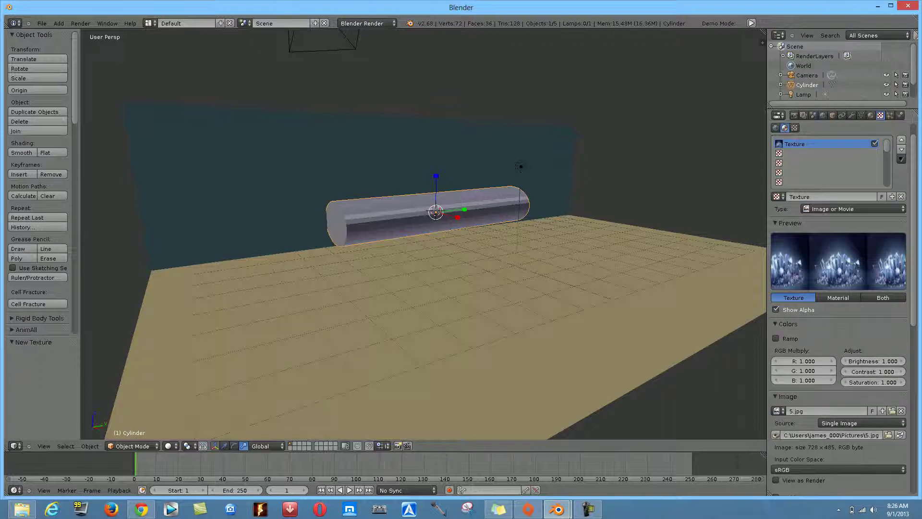
{"action": "left_click", "coordinate": [788, 324]}
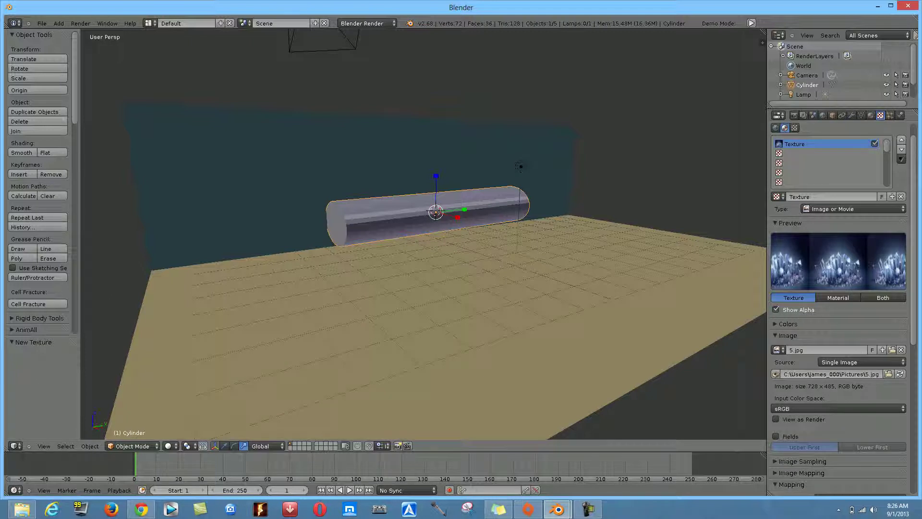
{"action": "key", "text": "F12"}
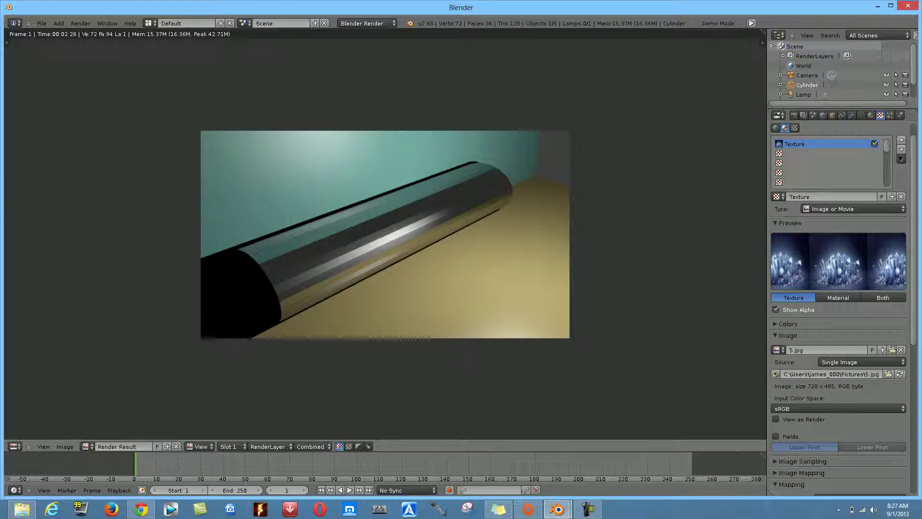
{"action": "key", "text": "Escape"}
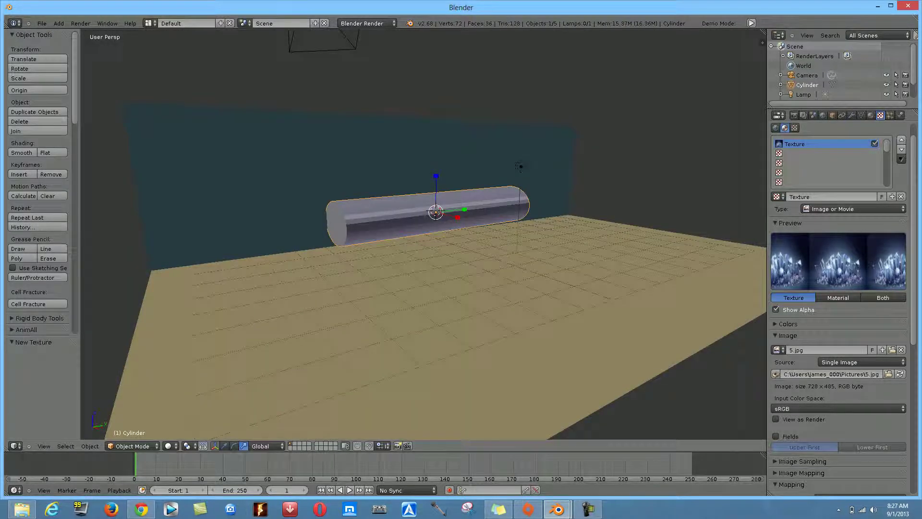
Add a second point lamp to the scene at the 3D cursor on the cylinder
{"action": "middle_click_drag", "start_coordinate": [432, 288], "coordinate": [384, 298]}
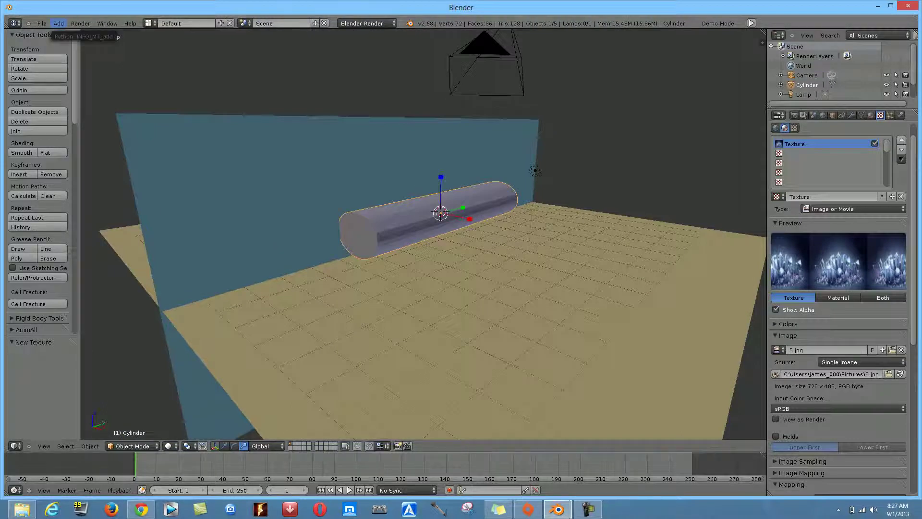
{"action": "left_click", "coordinate": [59, 23]}
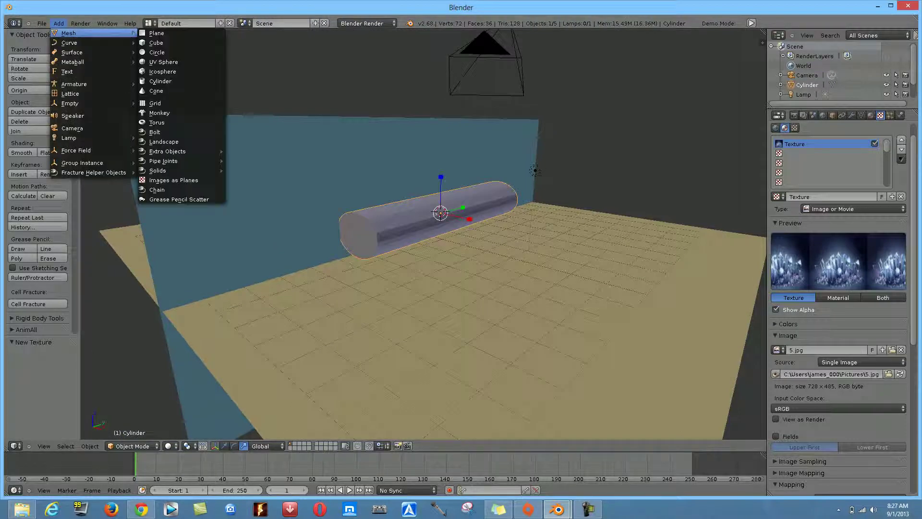
{"action": "mouse_move", "coordinate": [91, 138]}
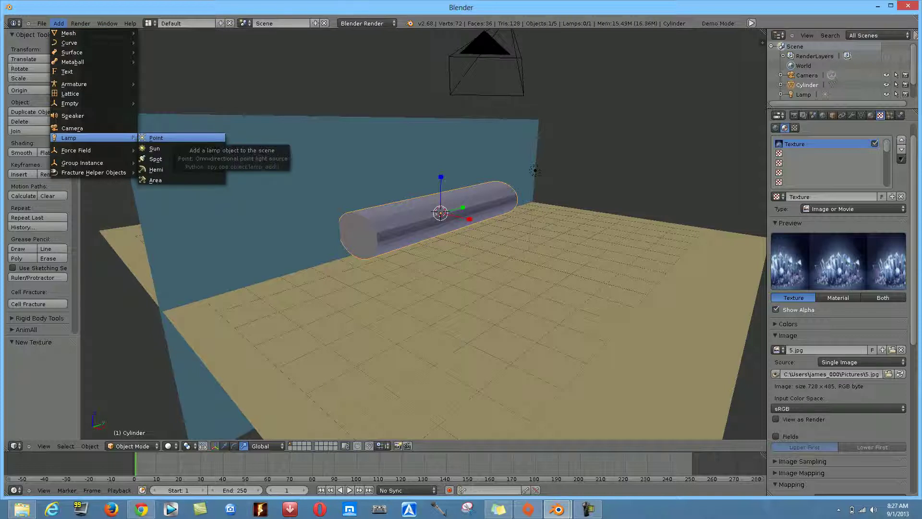
{"action": "left_click", "coordinate": [156, 138]}
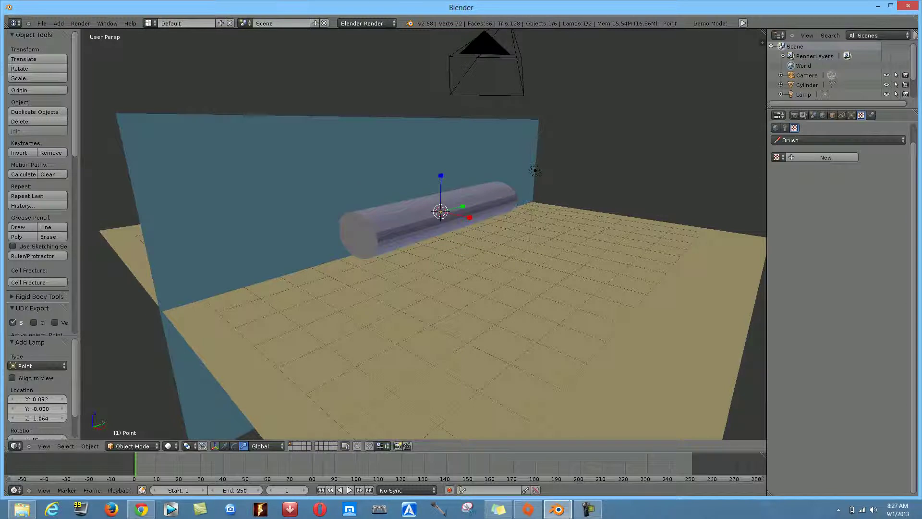
Scale the new point lamp by about 2.2 along Z and about 3.4 along Y, and try scaling it along Y again
{"action": "key", "text": "s"}
{"action": "key", "text": "z"}
{"action": "key", "text": "Return"}
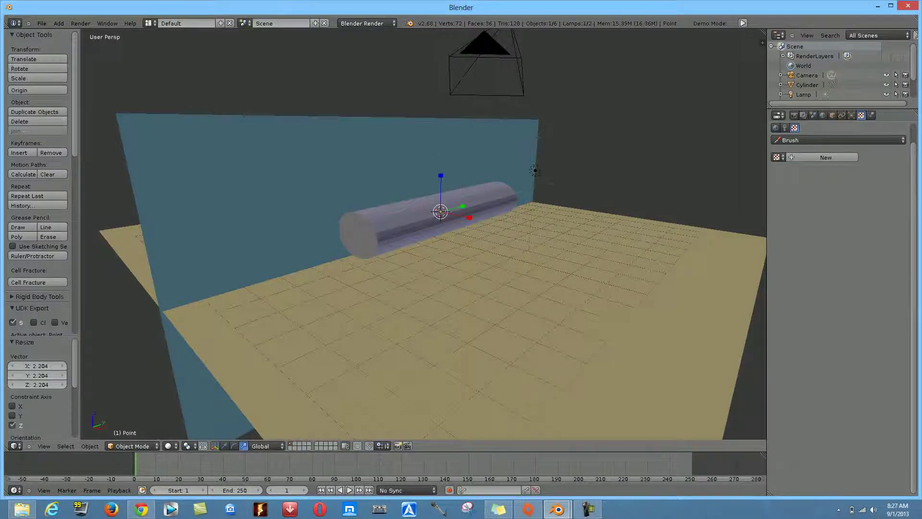
{"action": "key", "text": "s"}
{"action": "key", "text": "y"}
{"action": "key", "text": "Return"}
{"action": "middle_click_drag", "start_coordinate": [432, 288], "coordinate": [480, 289]}
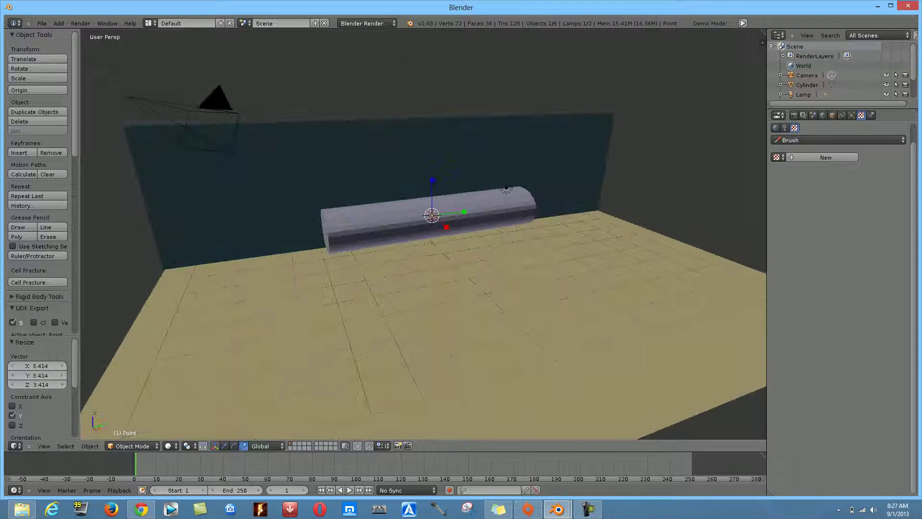
{"action": "key", "text": "s"}
{"action": "key", "text": "y"}
{"action": "key", "text": "Return"}
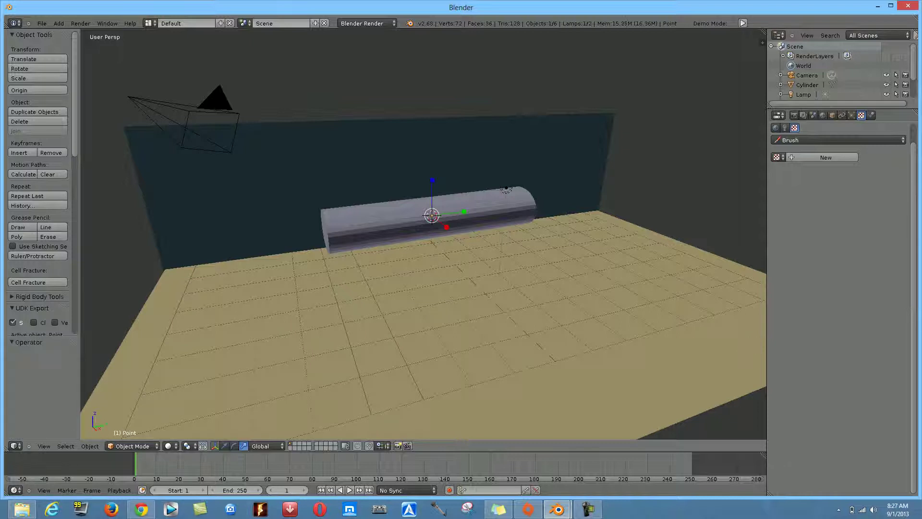
Add another point lamp in front of the back wall at X 1.557, Y -7.979, Z 3.833
{"action": "middle_click_drag", "start_coordinate": [432, 288], "coordinate": [414, 202]}
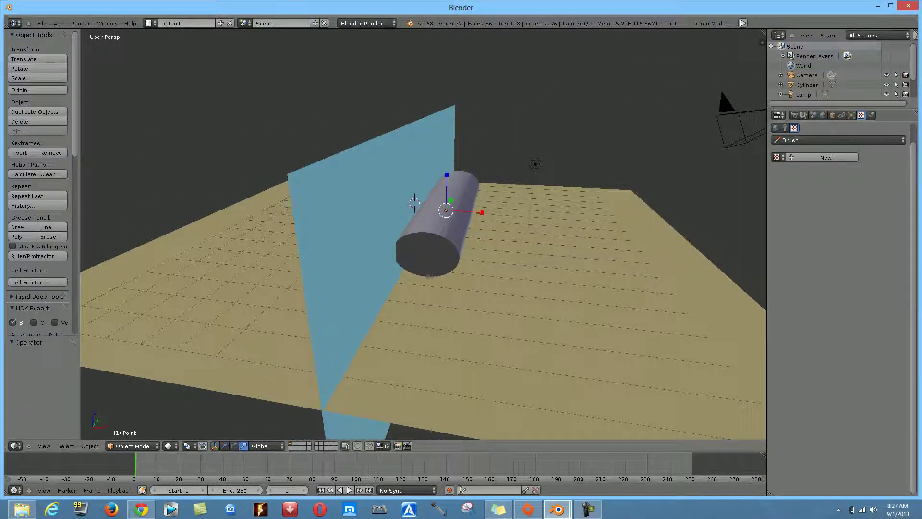
{"action": "left_click", "coordinate": [59, 23]}
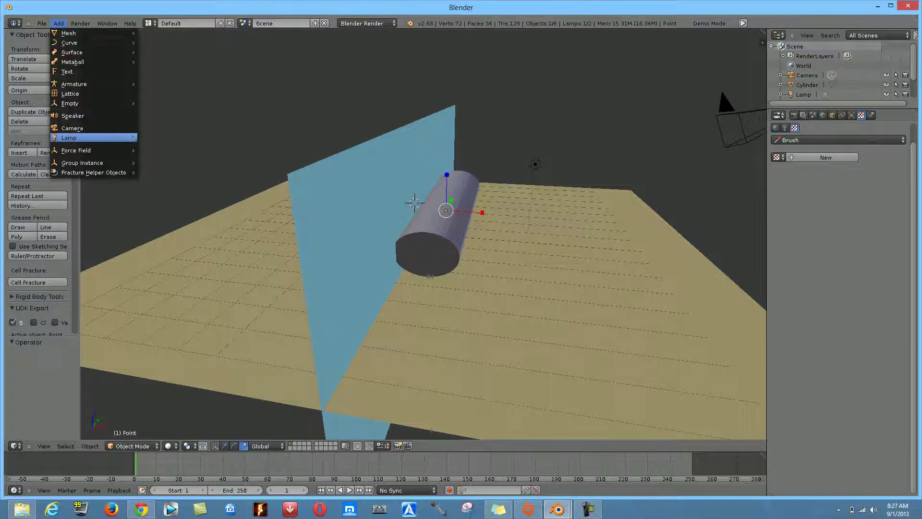
{"action": "mouse_move", "coordinate": [120, 138]}
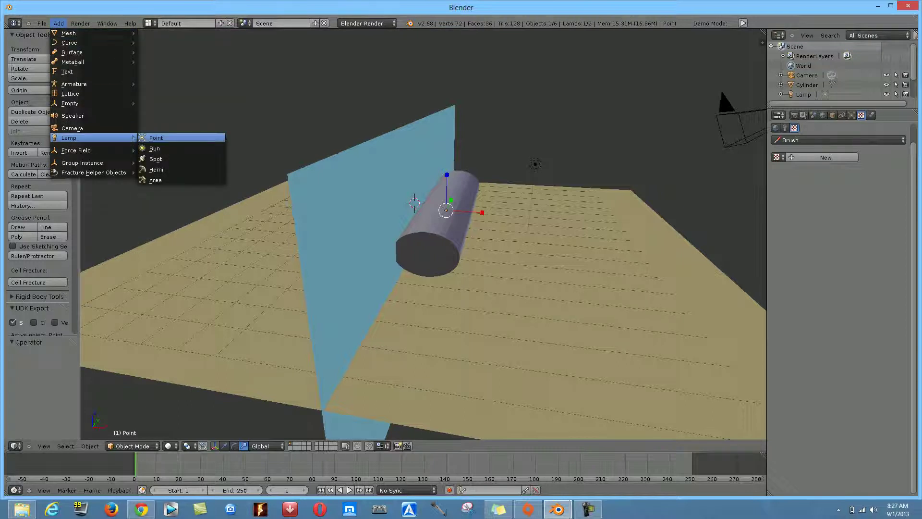
{"action": "left_click", "coordinate": [156, 138]}
{"action": "middle_click_drag", "start_coordinate": [384, 240], "coordinate": [418, 225]}
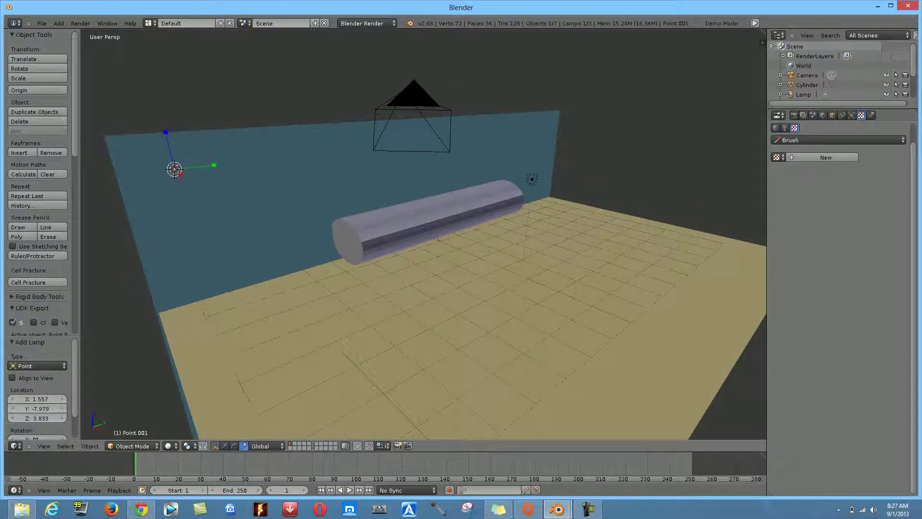
Scale the new point lamp by about 1.43 along Y and resize it again by about 2.9
{"action": "key", "text": "s"}
{"action": "key", "text": "y"}
{"action": "left_click", "coordinate": [225, 165]}
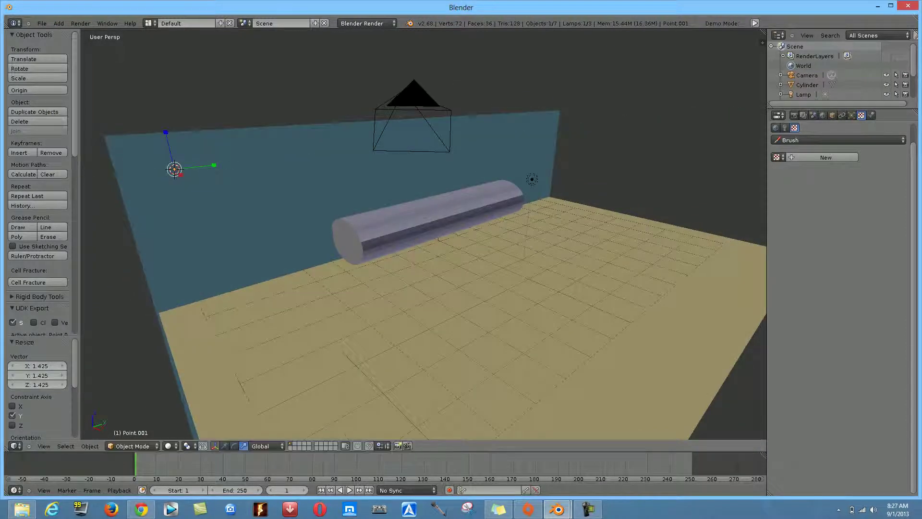
{"action": "key", "text": "ctrl+z"}
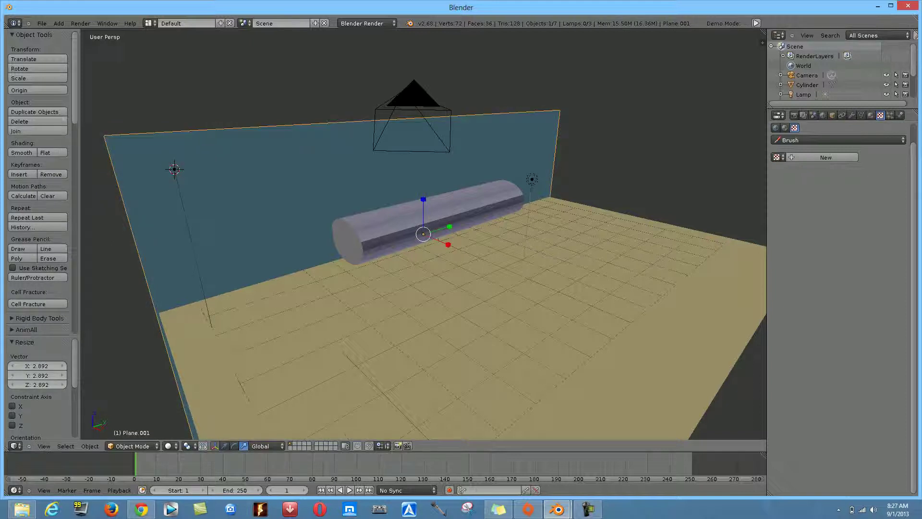
Reselect the new point lamp, switch to the translate manipulator and move the lamp along Y toward the middle of the wall
{"action": "right_click", "coordinate": [174, 169]}
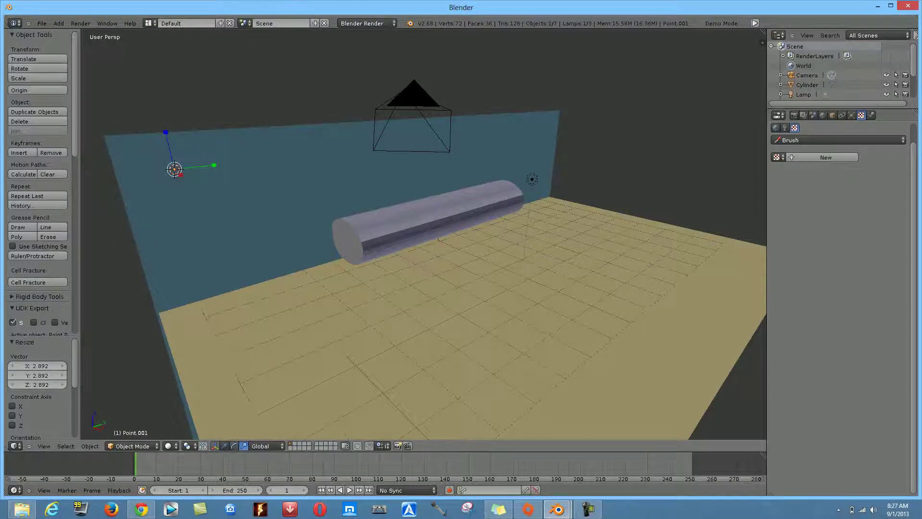
{"action": "left_click", "coordinate": [225, 446]}
{"action": "left_click_drag", "start_coordinate": [211, 166], "coordinate": [312, 155]}
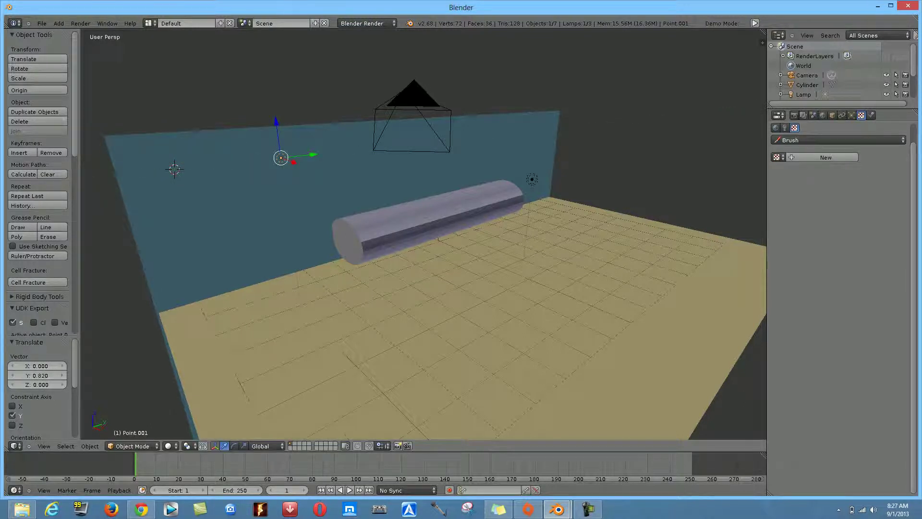
Render the scene, inspect the cylinder's surface under the added lighting, and return to the 3D view
{"action": "key", "text": "F12"}
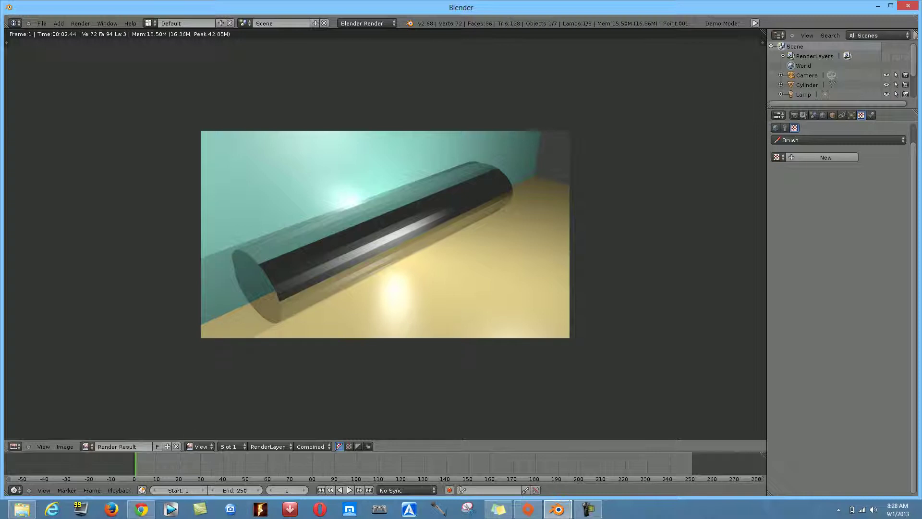
{"action": "scroll", "coordinate": [385, 234], "scroll_direction": "up", "scroll_amount": 3}
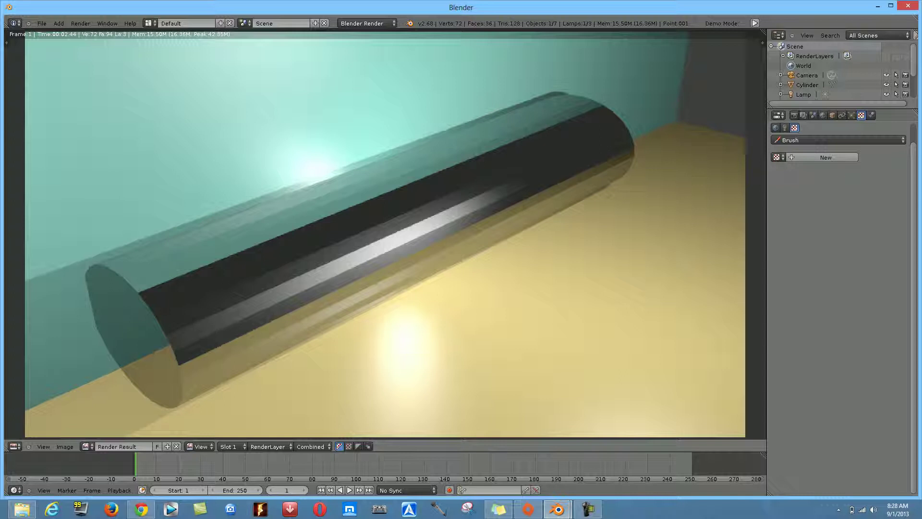
{"action": "scroll", "coordinate": [384, 234], "scroll_direction": "down", "scroll_amount": 4}
{"action": "scroll", "coordinate": [384, 233], "scroll_direction": "up", "scroll_amount": 2}
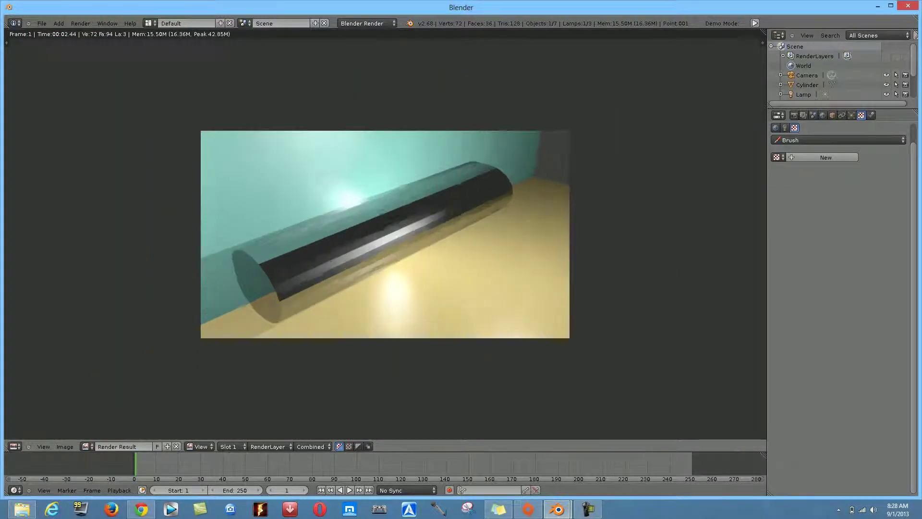
{"action": "key", "text": "Escape"}
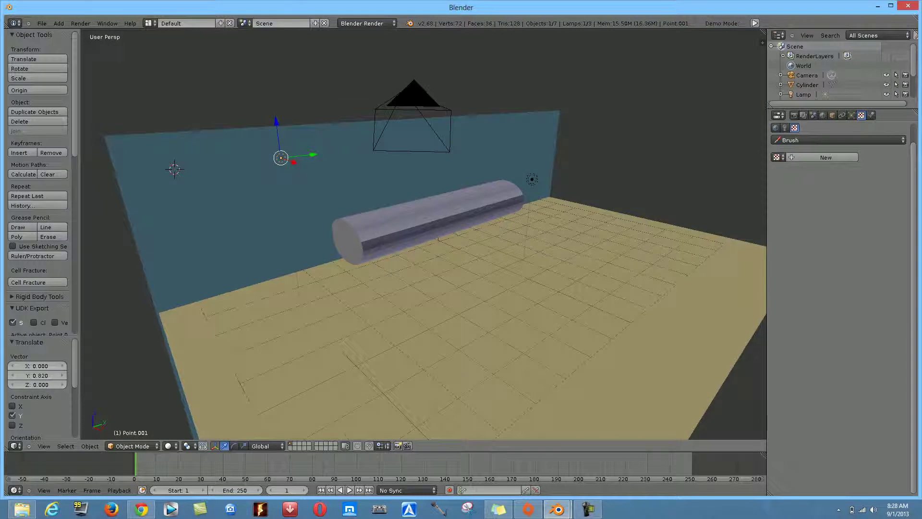
Shift the back wall plane by about -0.38 in X, -0.05 in Y and 0.68 in Z, and reselect the cylinder
{"action": "left_click", "coordinate": [784, 128]}
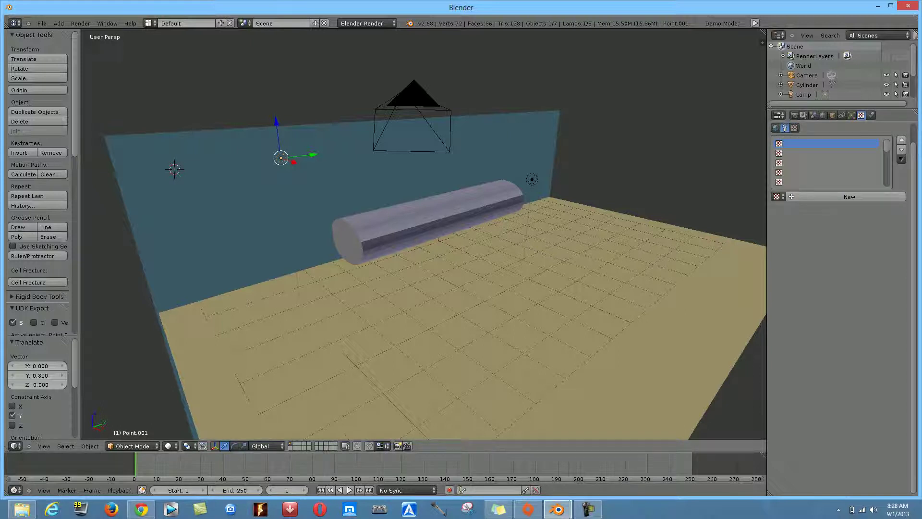
{"action": "right_click", "coordinate": [375, 224]}
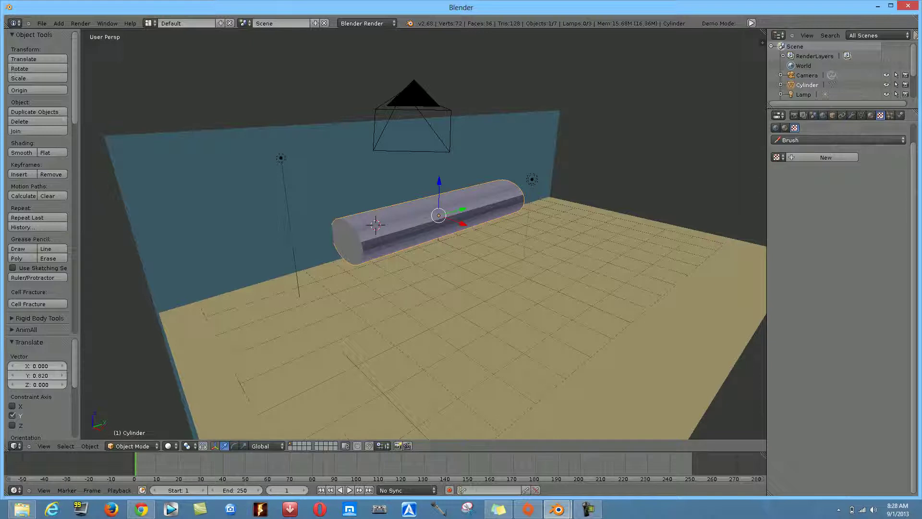
{"action": "mouse_move", "coordinate": [423, 231]}
{"action": "right_mouse_down"}
{"action": "mouse_move", "coordinate": [576, 254]}
{"action": "mouse_move", "coordinate": [438, 240]}
{"action": "right_mouse_up"}
{"action": "right_click", "coordinate": [438, 237]}
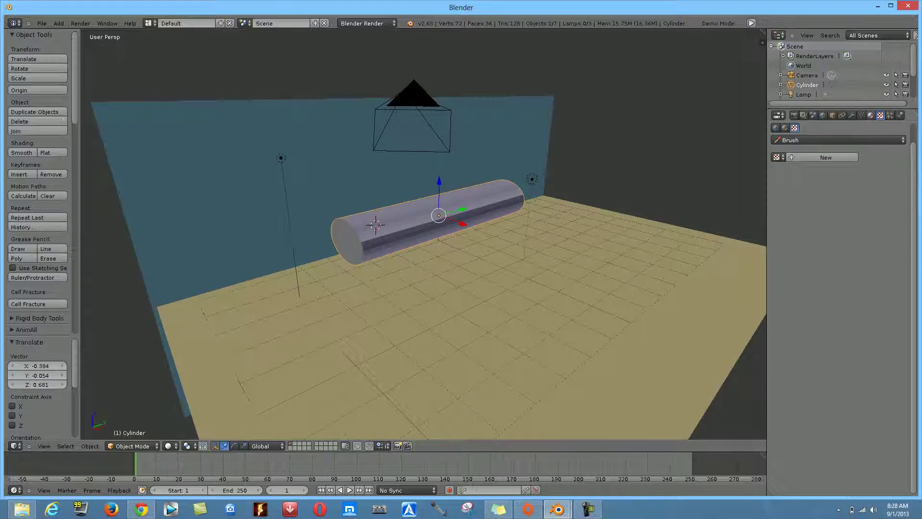
Examine the cylinder texture's image, mapping and influence settings, and open the cylinder's material settings
{"action": "left_click", "coordinate": [871, 115]}
{"action": "left_click", "coordinate": [880, 115]}
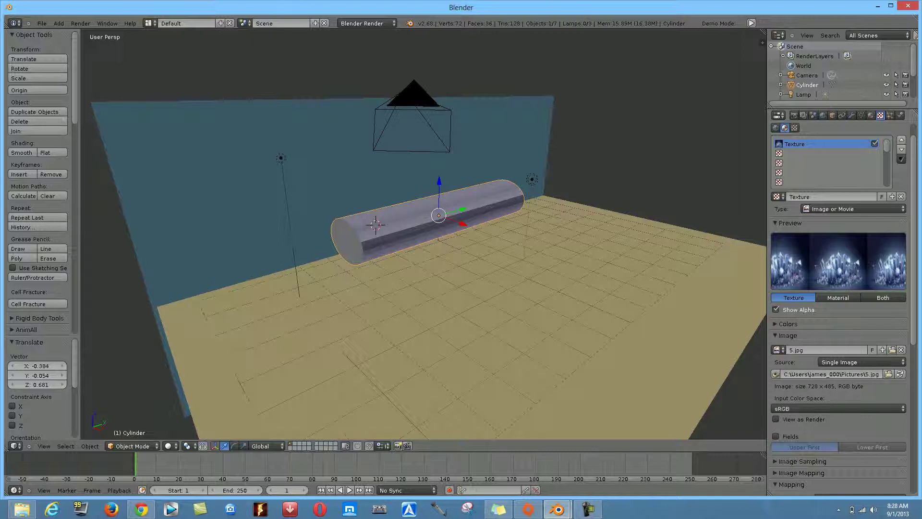
{"action": "scroll", "coordinate": [838, 307], "scroll_direction": "down", "scroll_amount": 6}
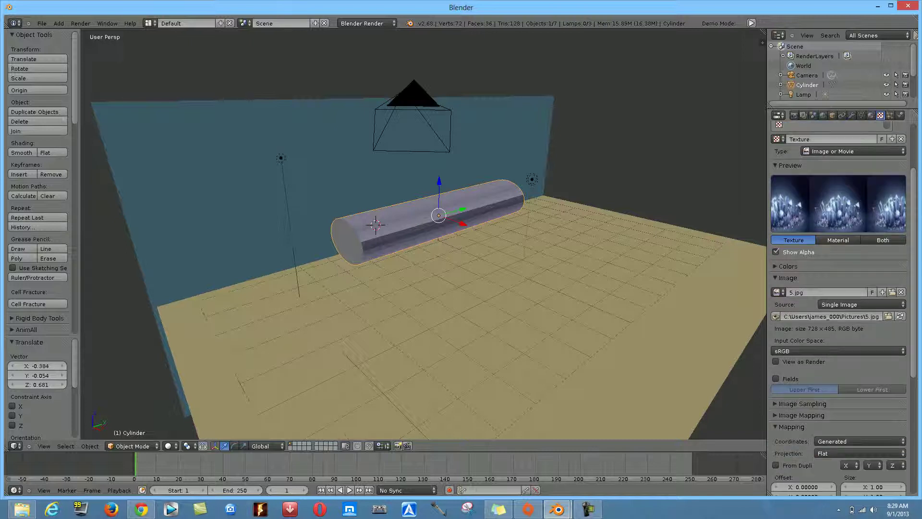
{"action": "scroll", "coordinate": [838, 307], "scroll_direction": "down", "scroll_amount": 2}
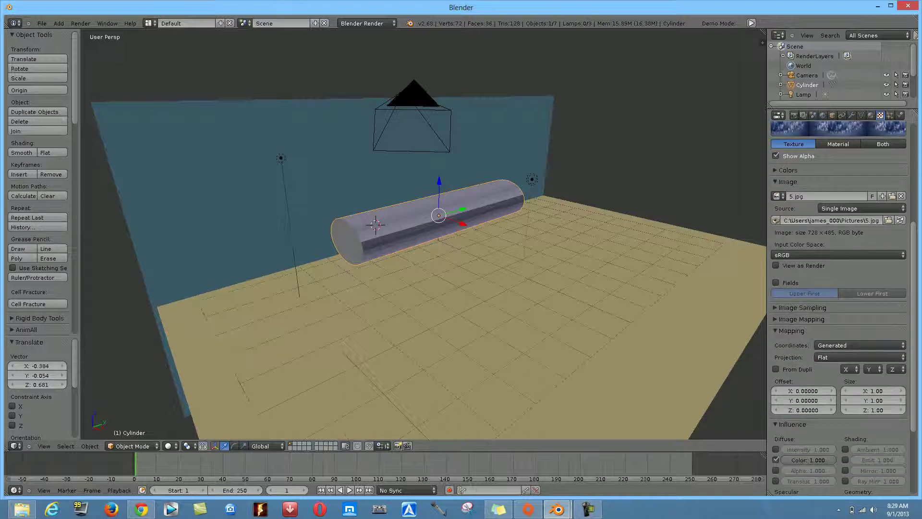
{"action": "scroll", "coordinate": [837, 307], "scroll_direction": "down", "scroll_amount": 4}
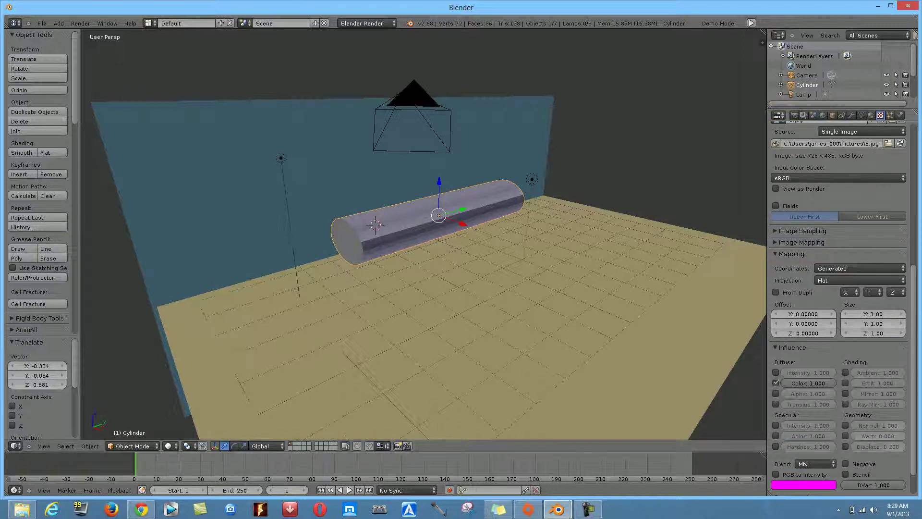
{"action": "left_click", "coordinate": [870, 115]}
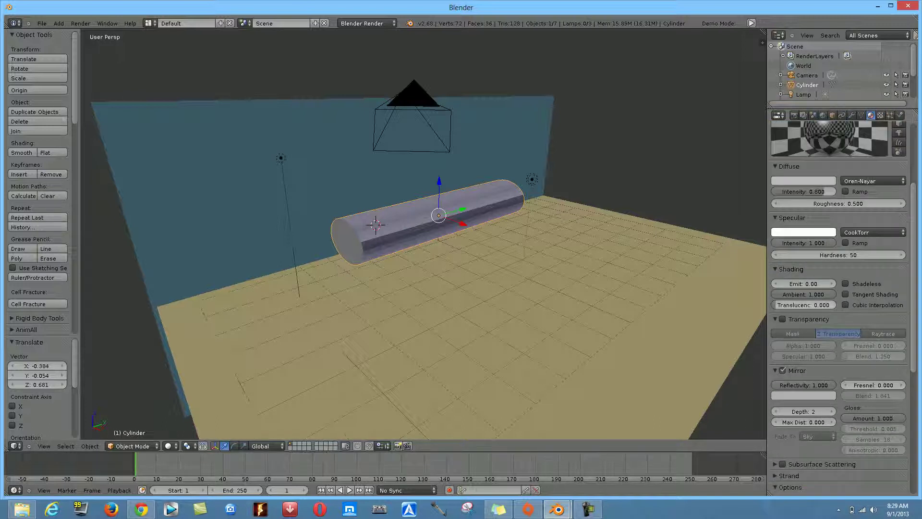